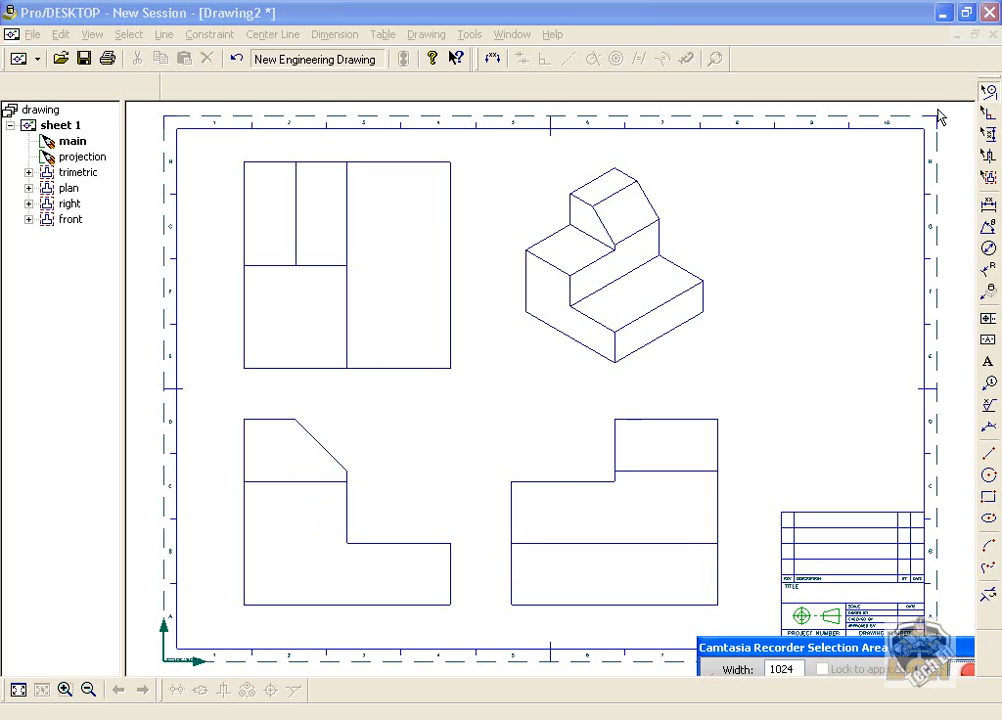
Bring the Pro D Block 3 Slant model up full size for reference and start a new design.
left_click(955, 37)
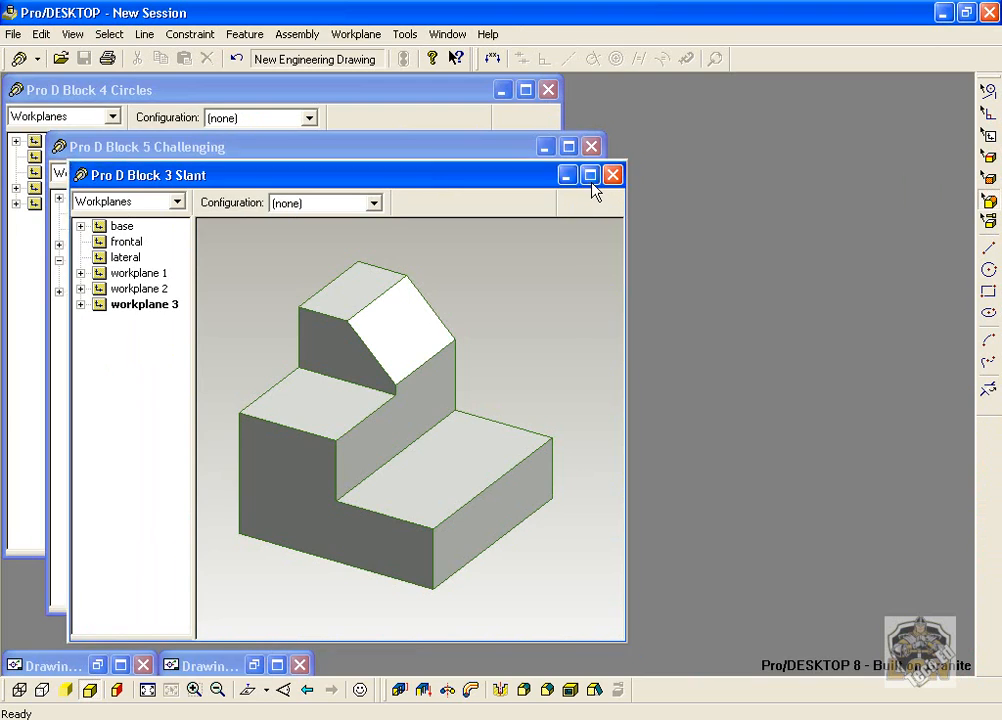
left_click(590, 180)
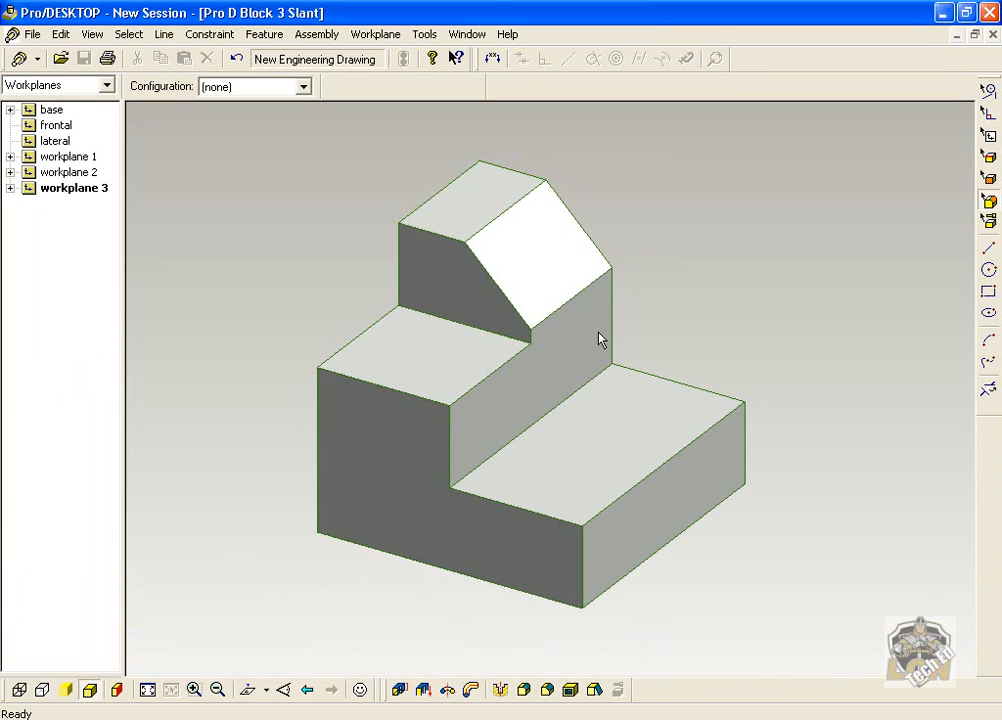
left_click(20, 59)
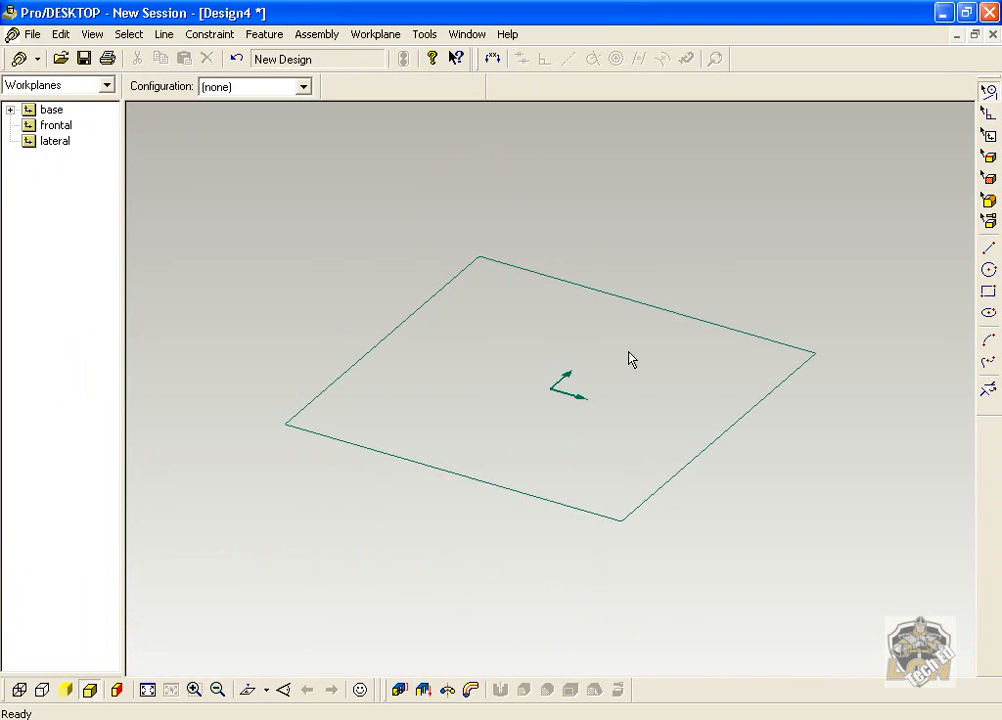
Sketch a rectangle around the origin on the base workplane and dimension its width to 1.25 in.
left_click(989, 293)
left_click_drag(520, 346, 612, 422)
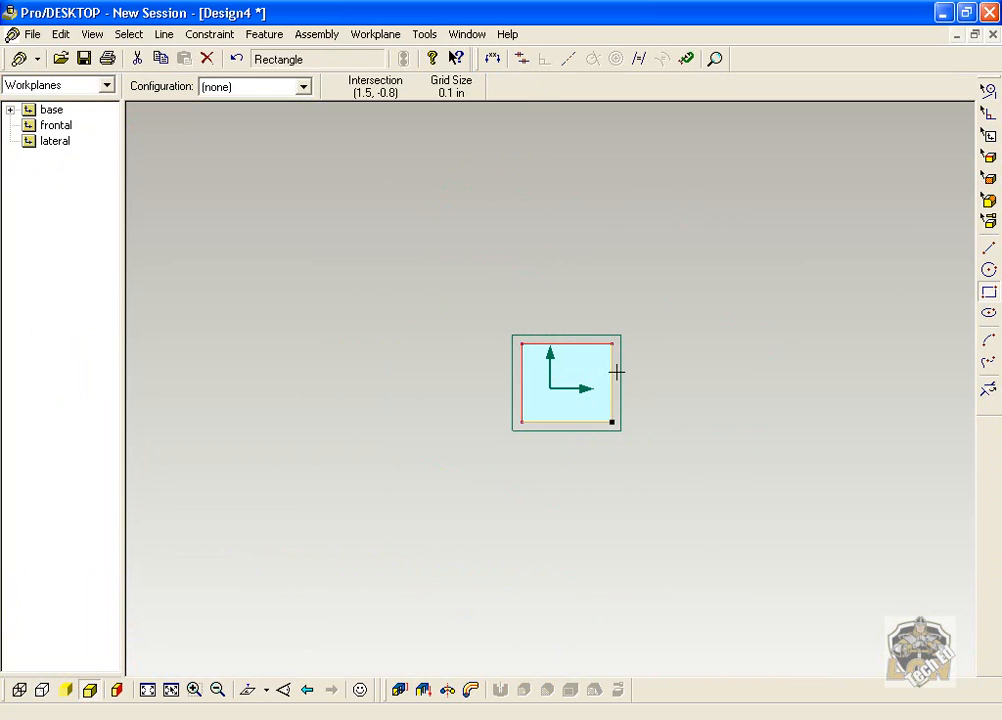
left_click(493, 58)
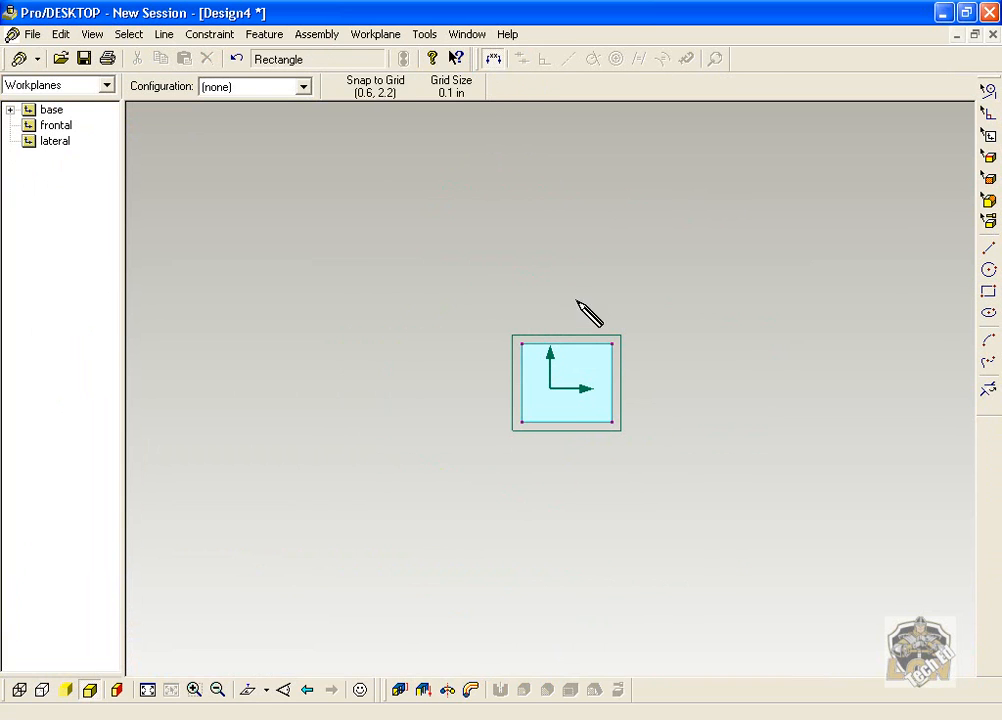
left_click_drag(577, 340, 574, 286)
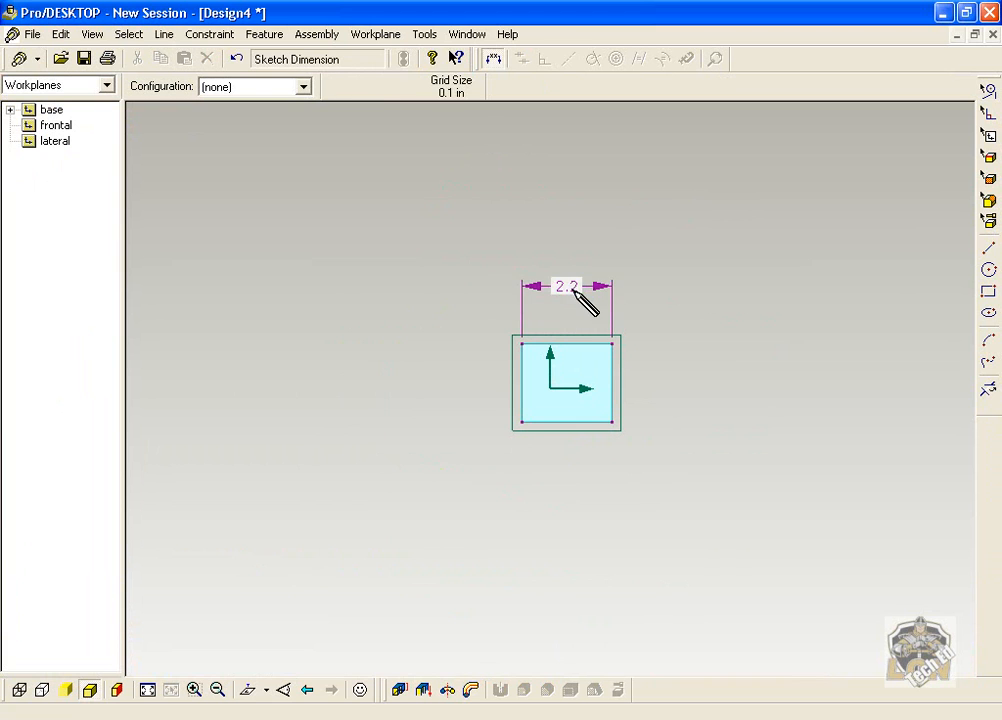
double_click(576, 289)
type("1.25")
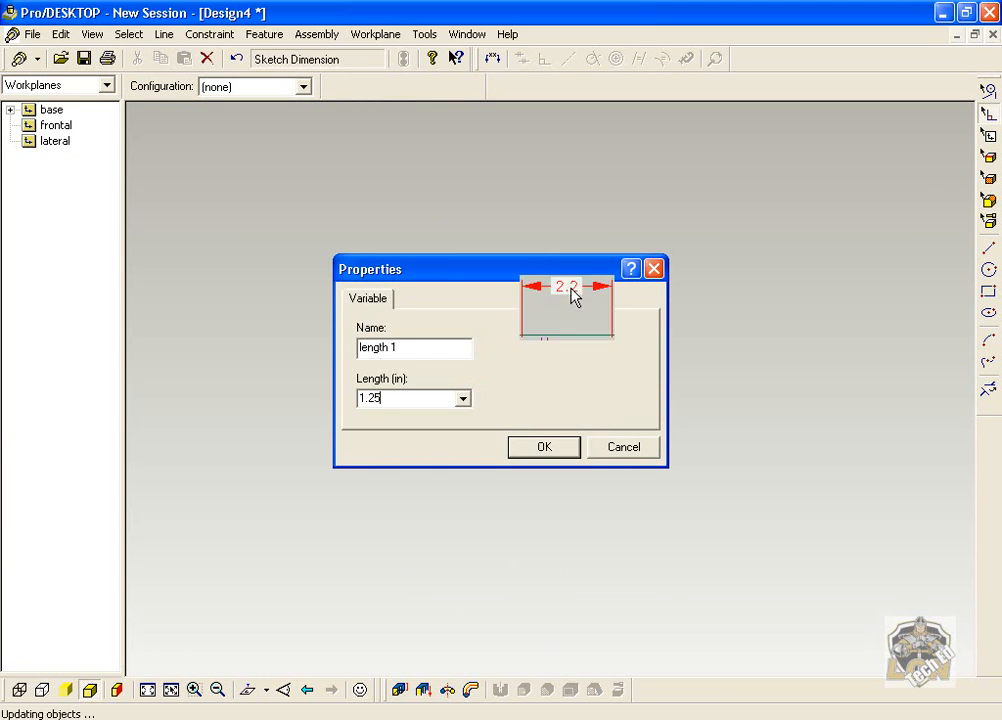
key("Return")
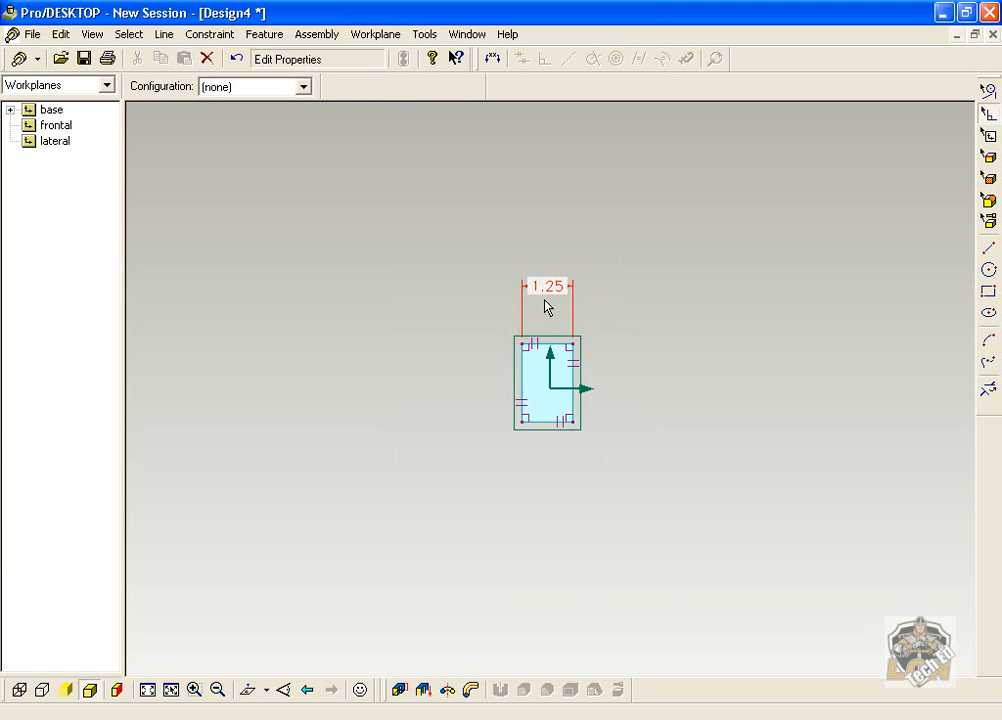
Dimension the vertical side of the rectangle and set its length to 1.25 in.
left_click(492, 58)
left_click_drag(579, 381, 624, 383)
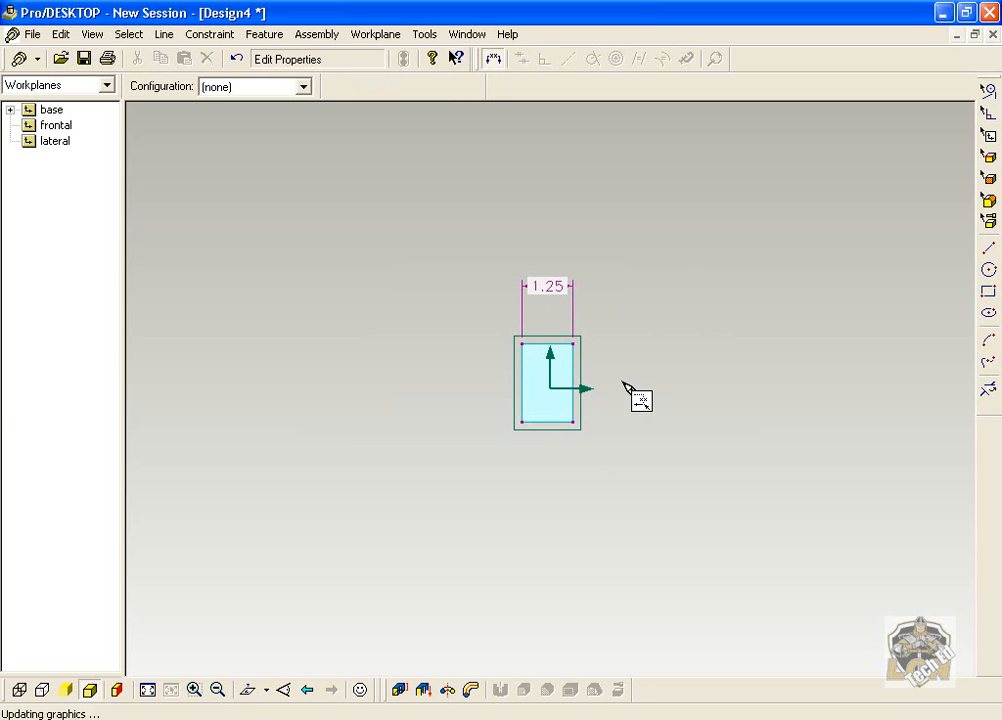
left_click(616, 388)
double_click(616, 389)
type("1.25")
key("Return")
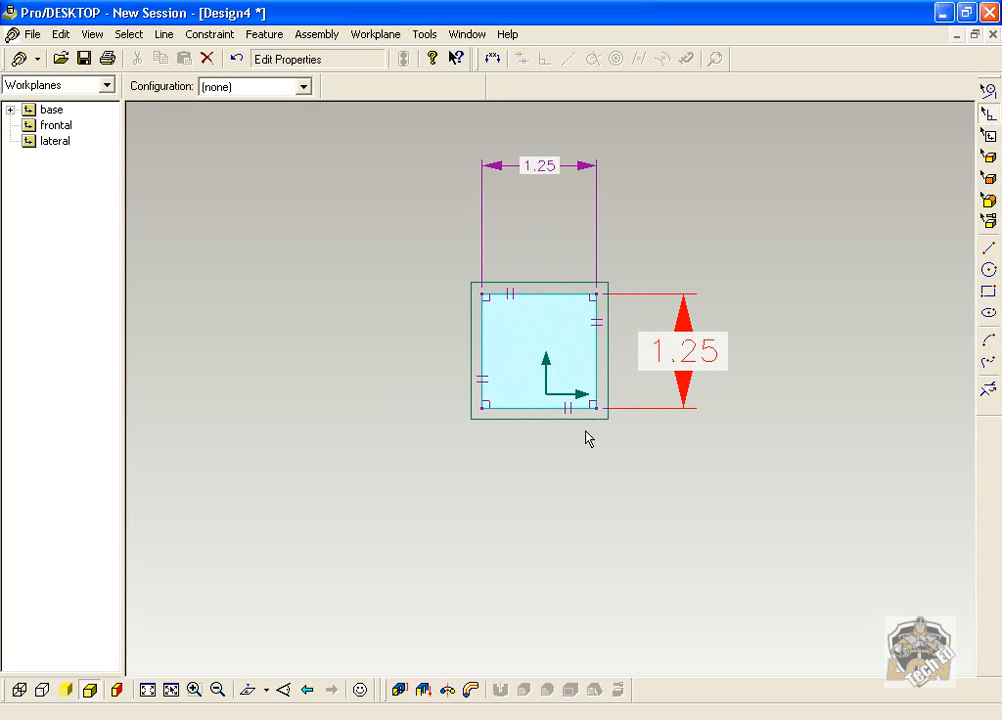
Extrude the square profile 0.375 in above the workplane as added material and clear the selection.
mouse_move(597, 476)
middle_mouse_down()
mouse_move(546, 416)
mouse_move(550, 403)
middle_mouse_up()
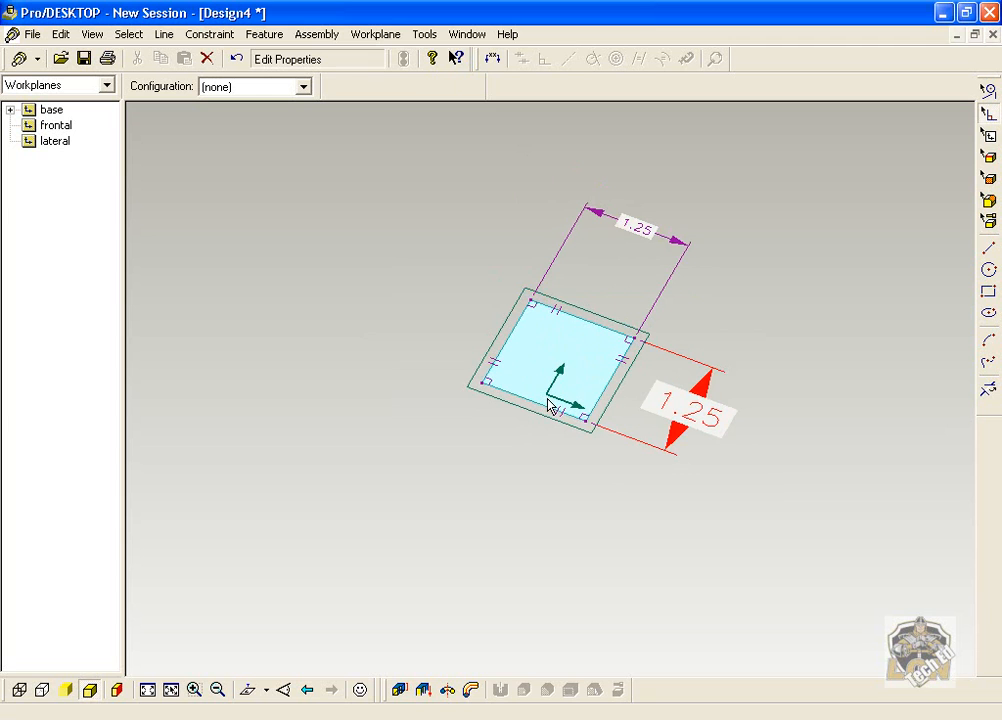
left_click(400, 690)
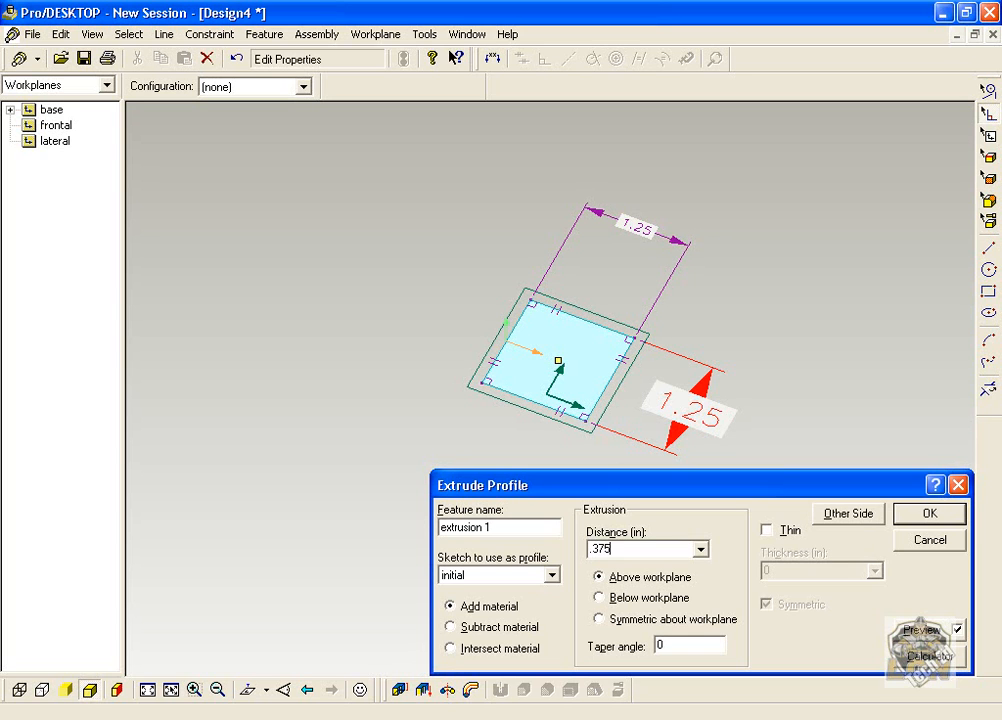
key("Return")
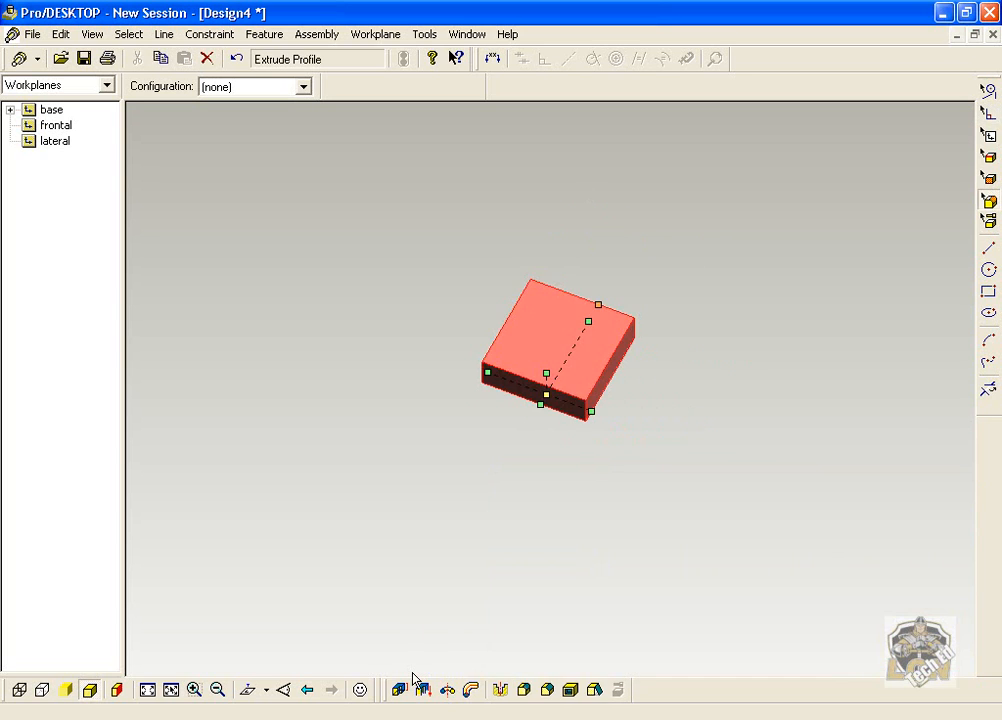
left_click(733, 528)
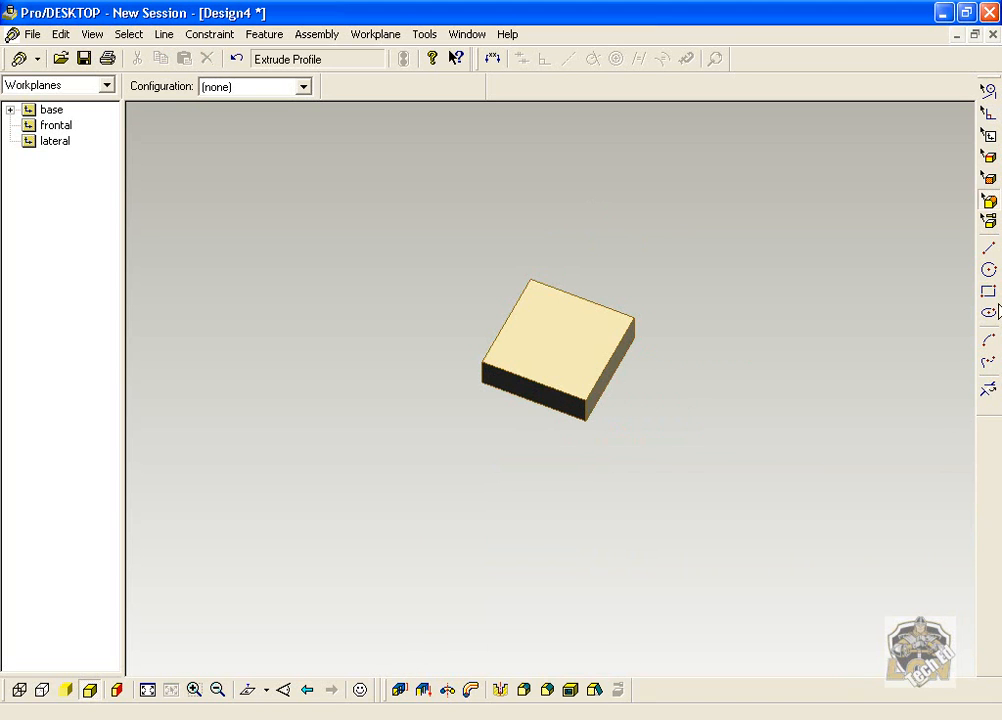
Create a new sketch on its own workplane on the top face of the square block.
left_click(986, 181)
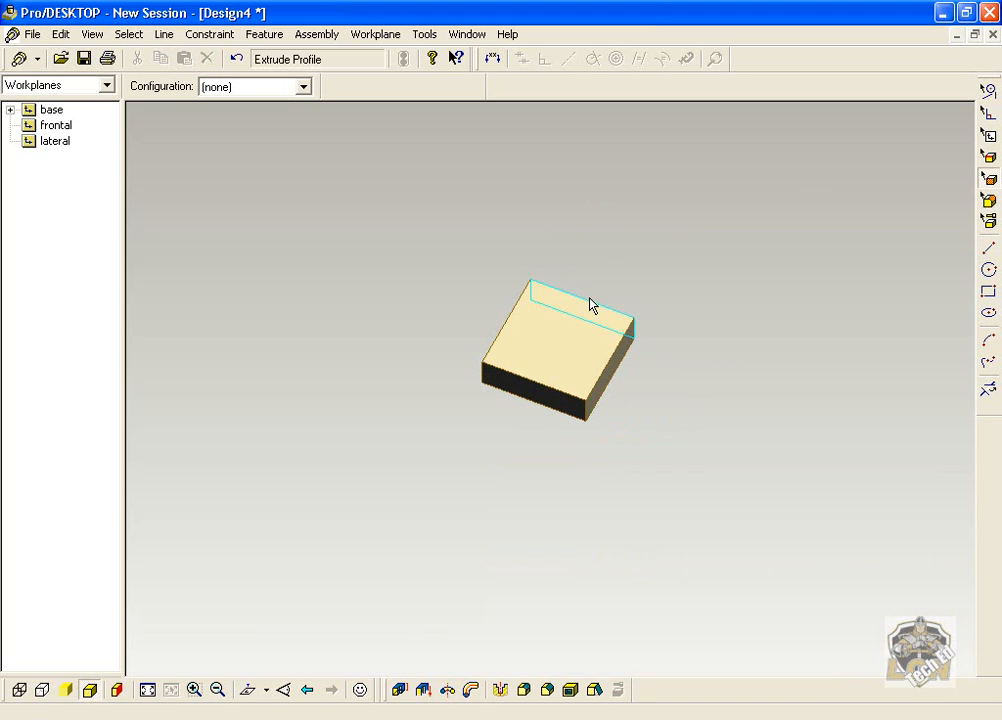
left_click(519, 314)
right_click(543, 327)
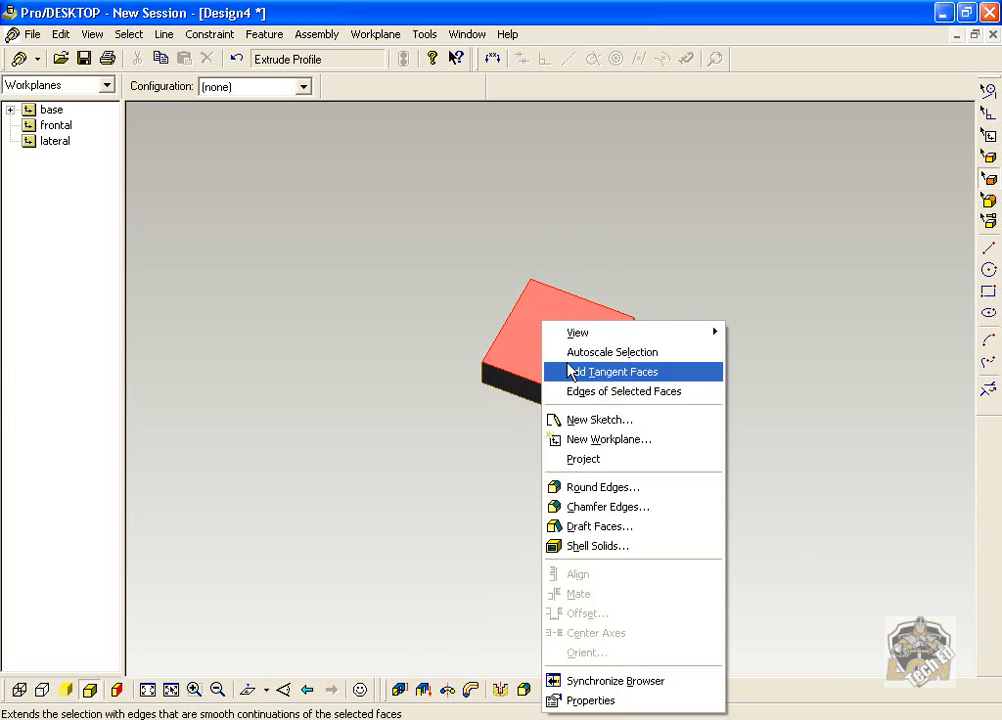
left_click(589, 414)
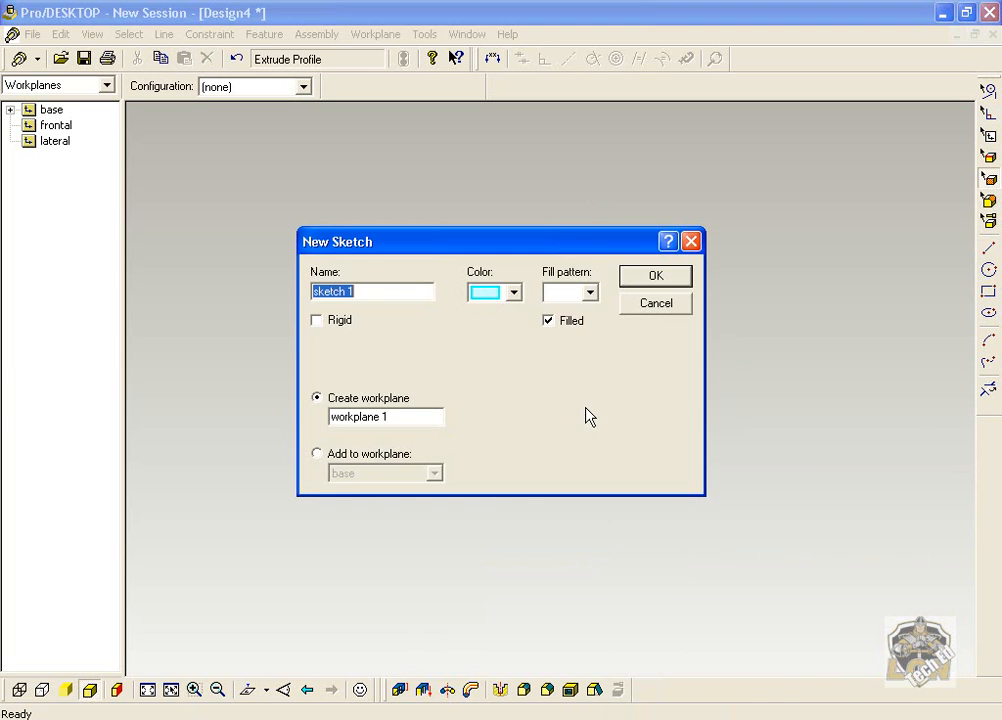
left_click(660, 283)
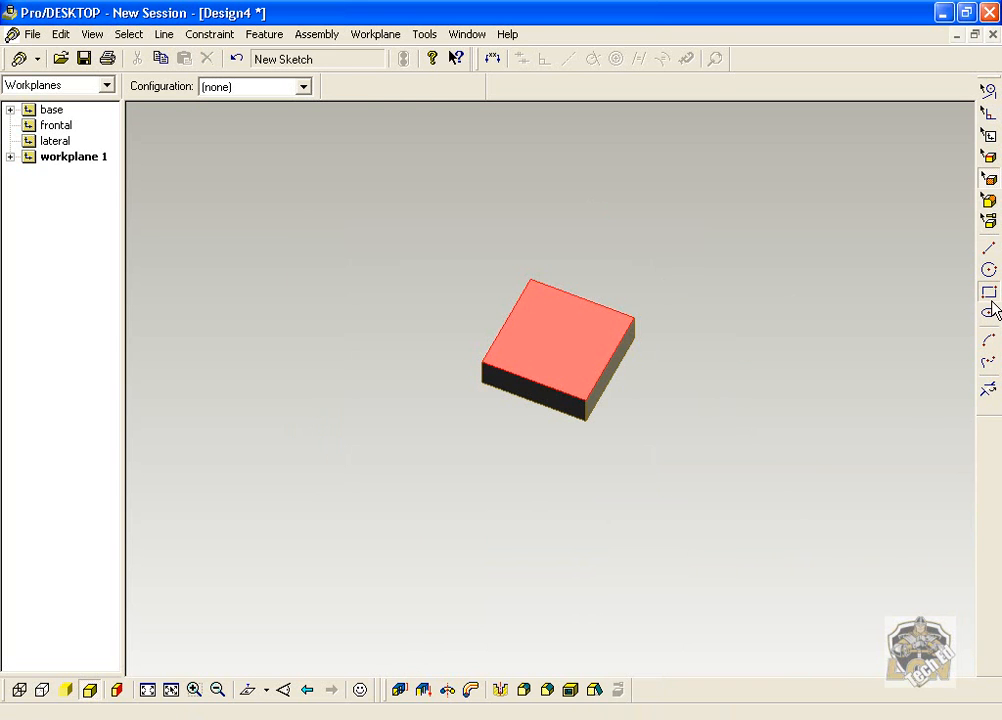
Sketch a full-depth rectangle over half of the block's top face and extrude it 0.375 in upward to form a step.
left_click(989, 292)
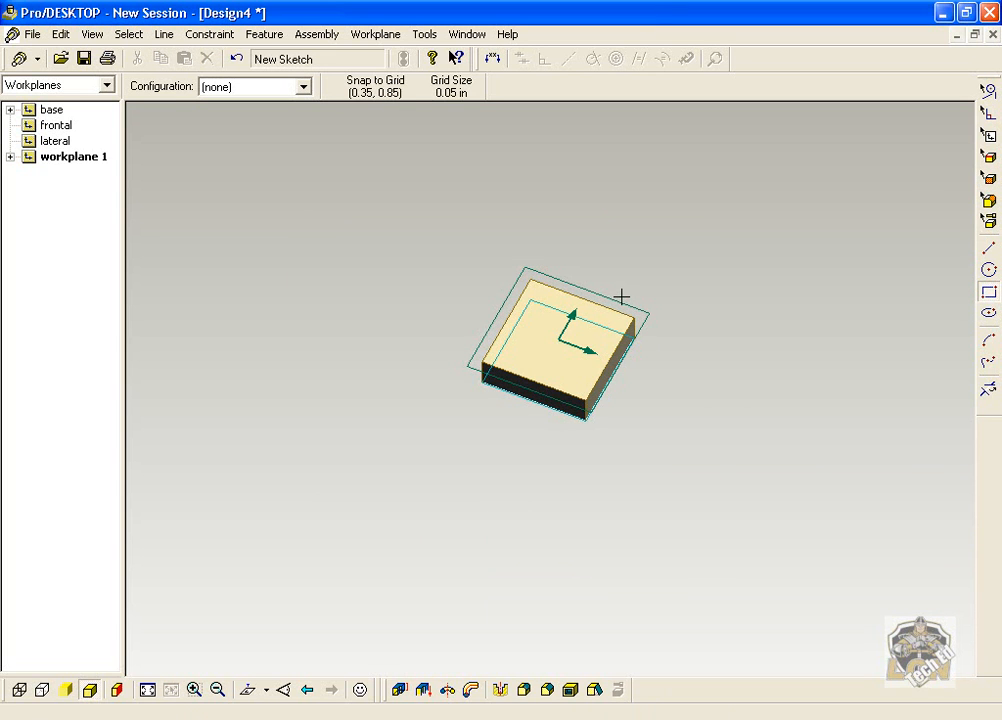
left_click_drag(531, 279, 544, 382)
mouse_move(546, 384)
middle_mouse_down()
mouse_move(604, 403)
mouse_move(664, 403)
mouse_move(660, 389)
middle_mouse_up()
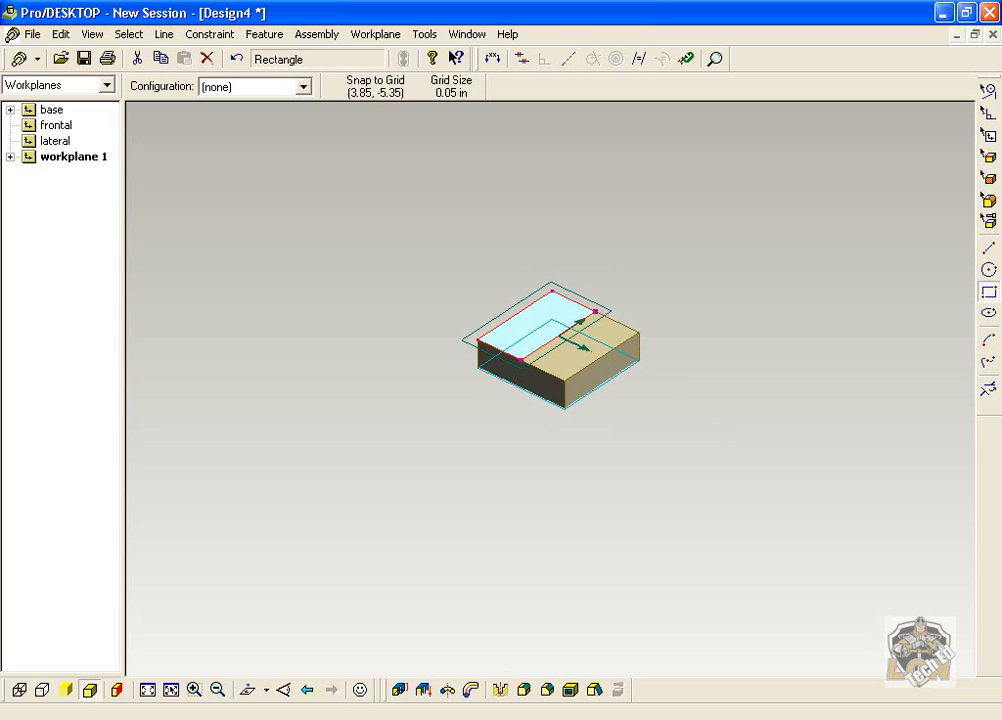
left_click(401, 690)
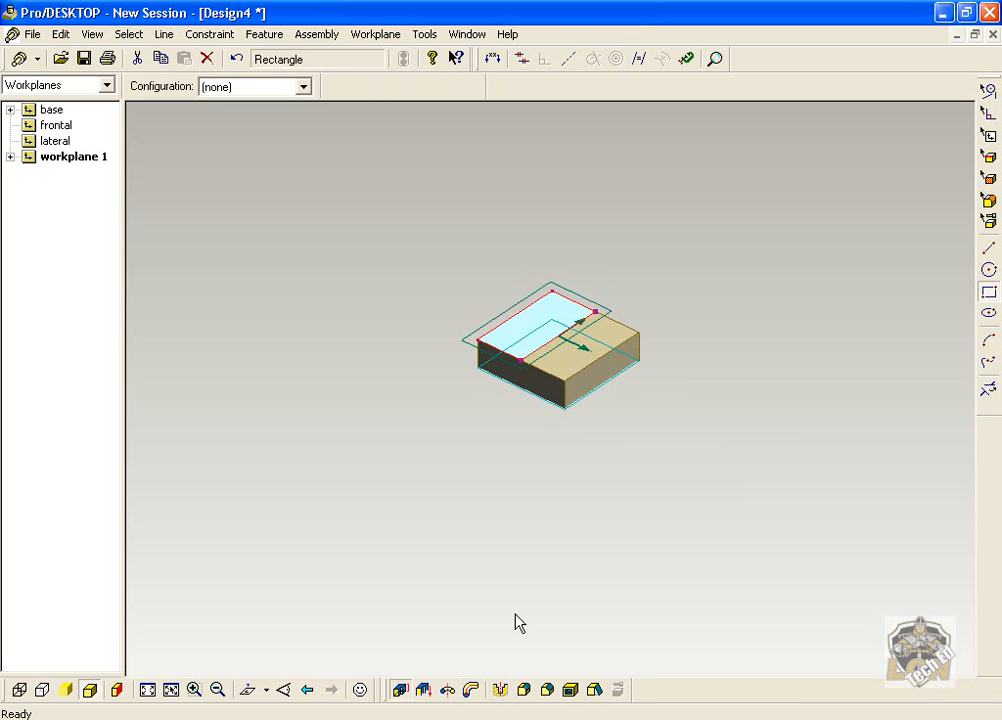
type("375")
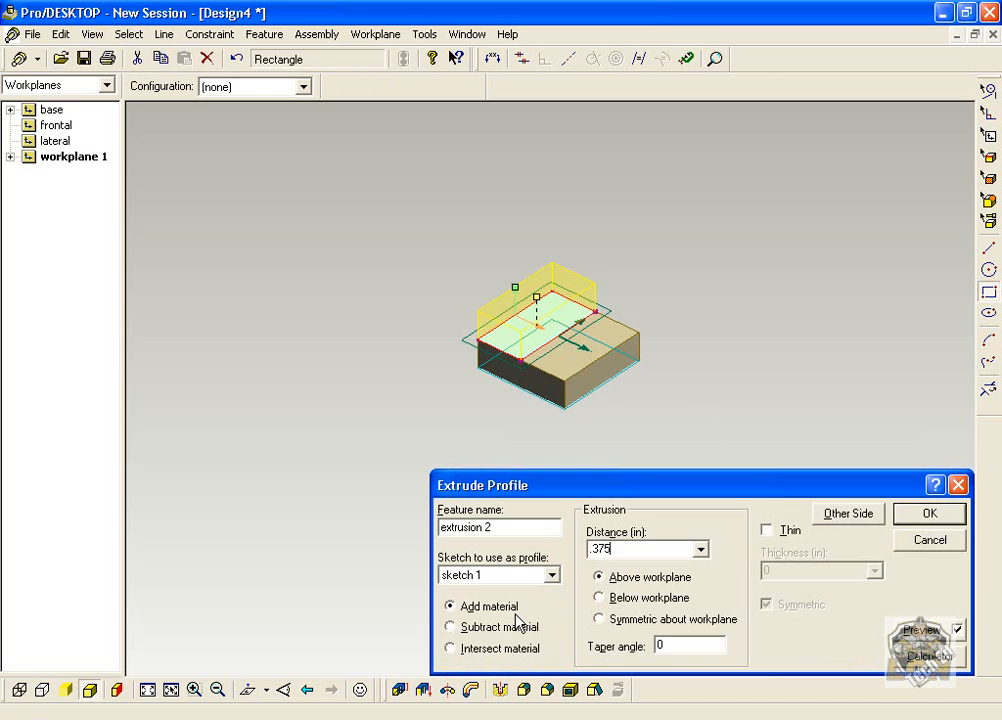
key("Return")
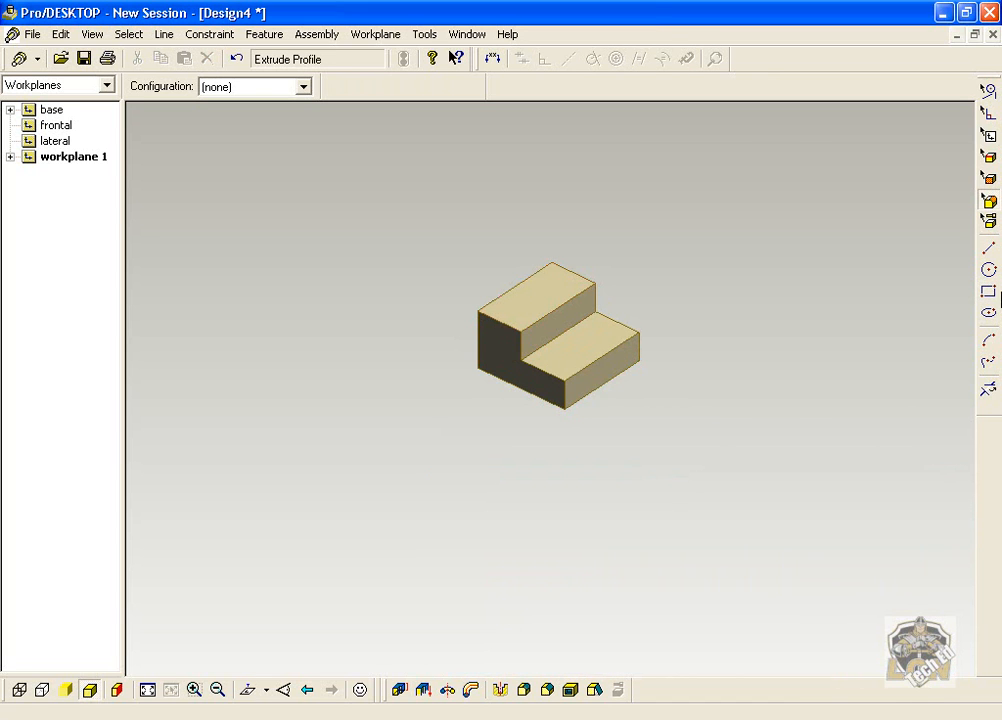
Create a new sketch on its own workplane on the top face of the raised step.
left_click(532, 285)
right_click(534, 288)
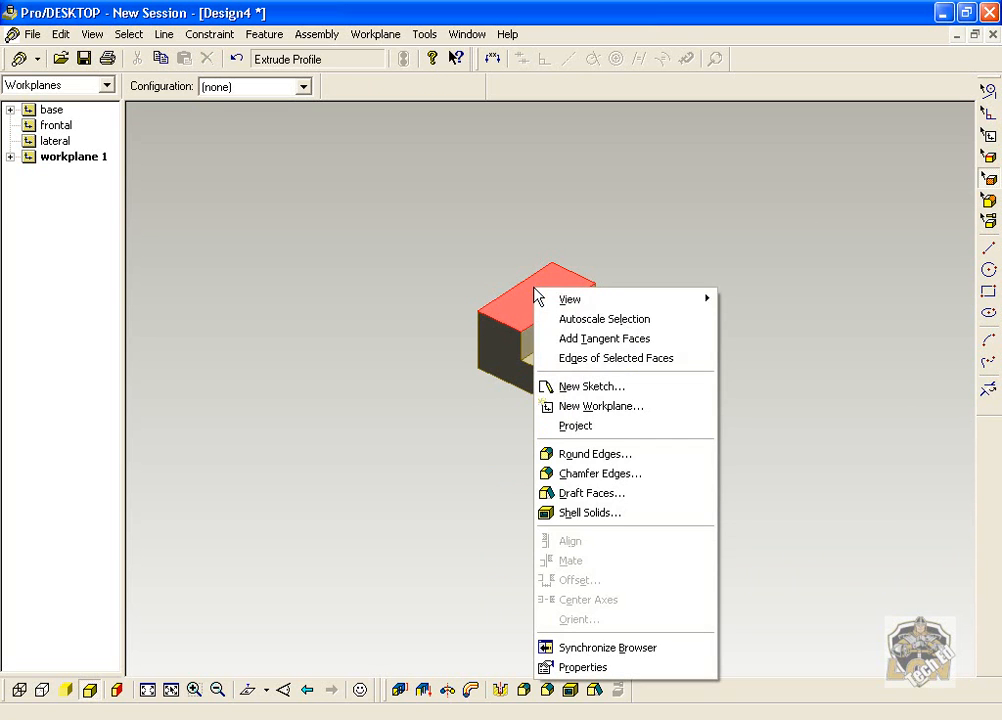
left_click(594, 387)
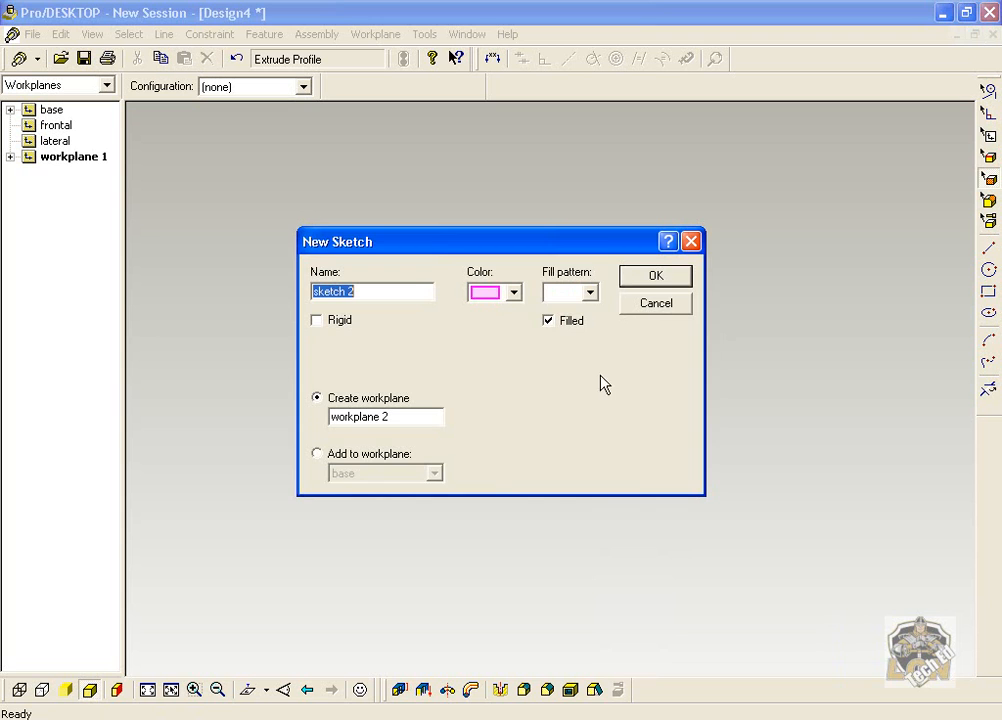
left_click(655, 276)
Sketch a rectangle over the rear half of the raised step's top face and extrude it 0.375 in upward.
scroll(546, 331, "up", 5)
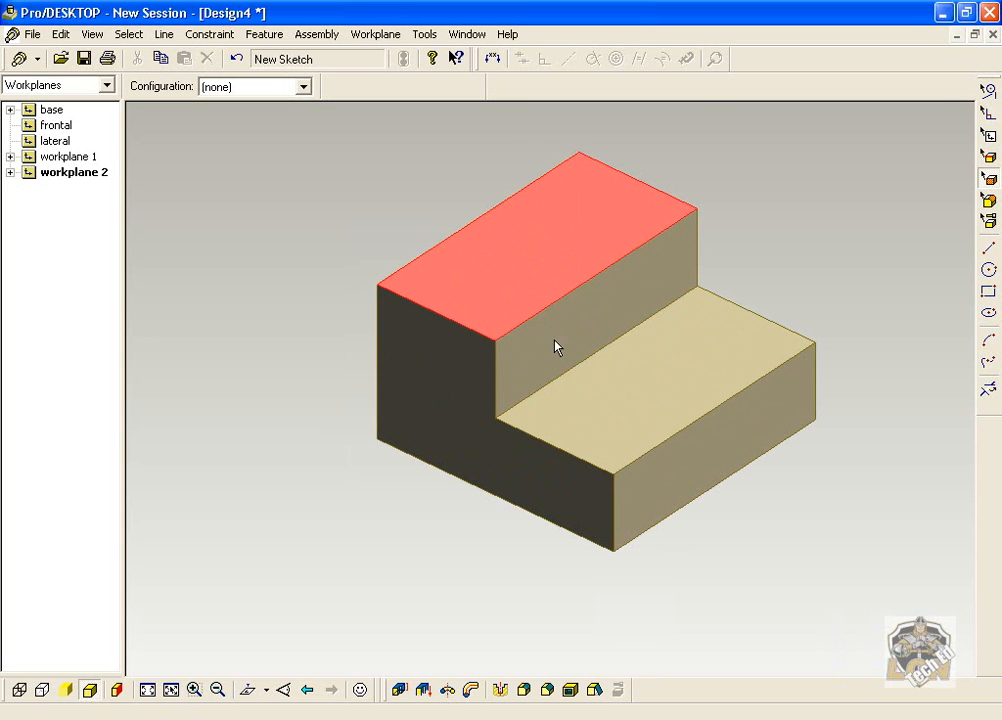
middle_click_drag(569, 341, 541, 455)
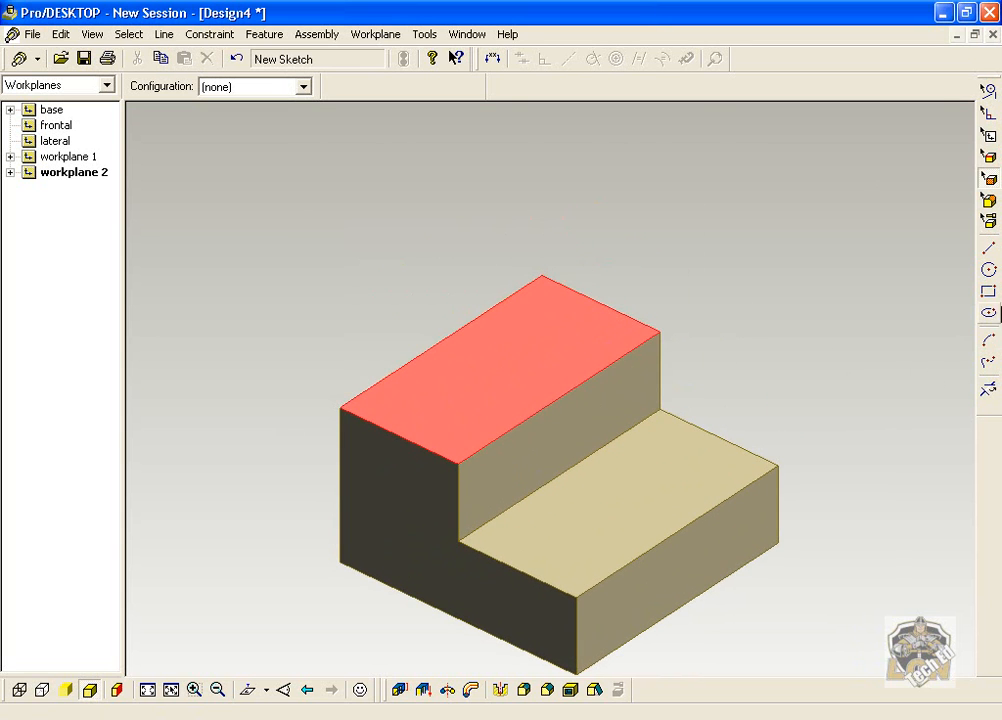
left_click(988, 293)
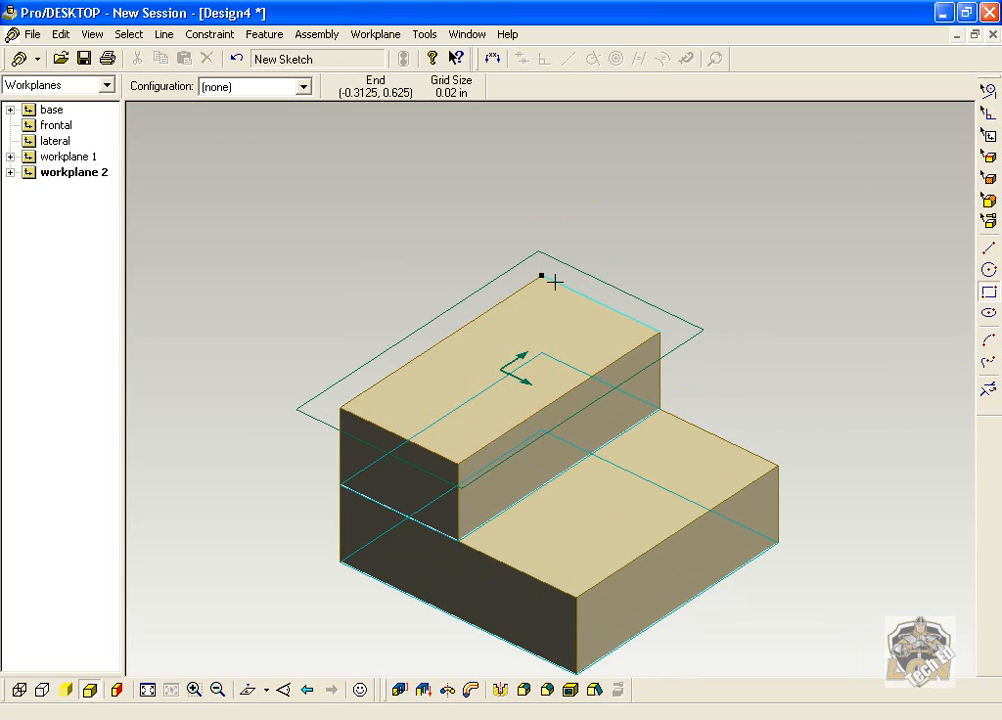
left_click_drag(549, 277, 558, 398)
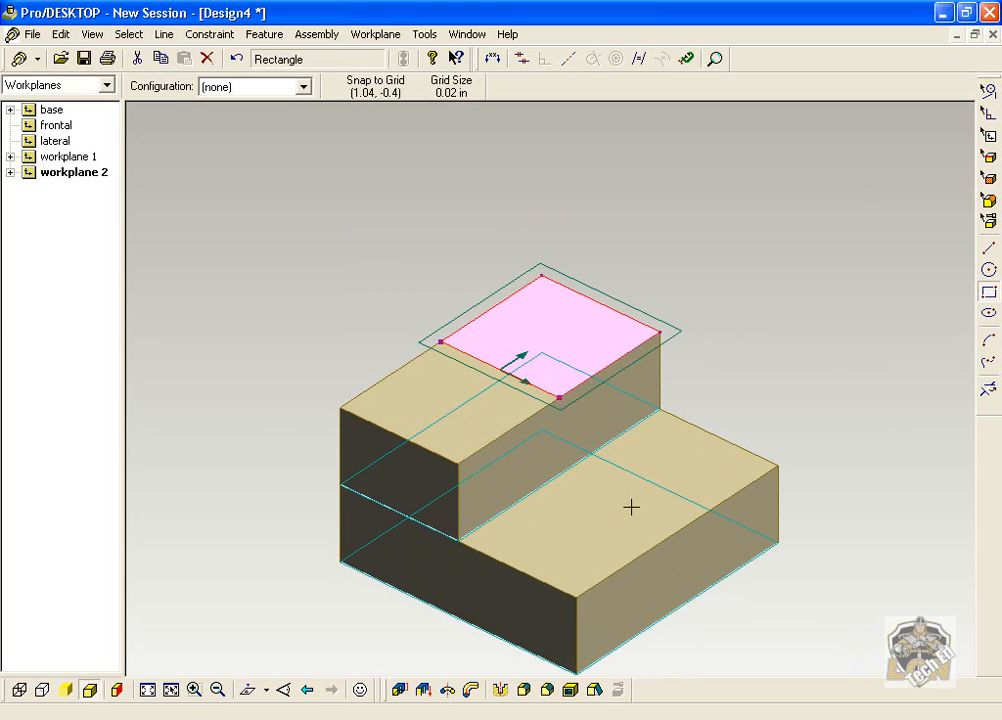
left_click(405, 688)
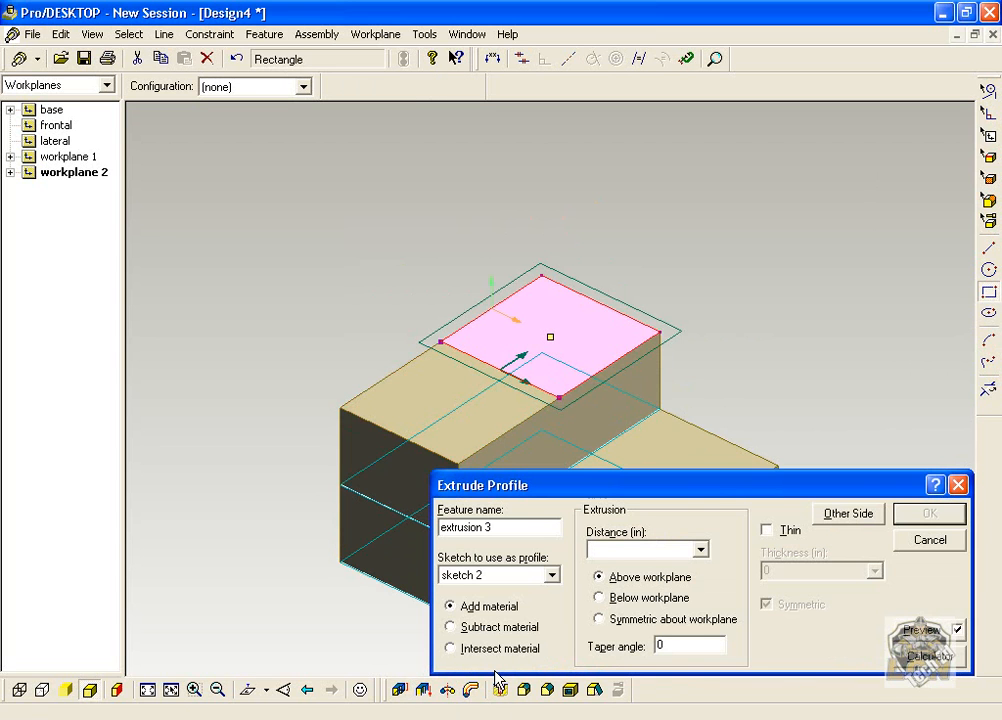
type(".375")
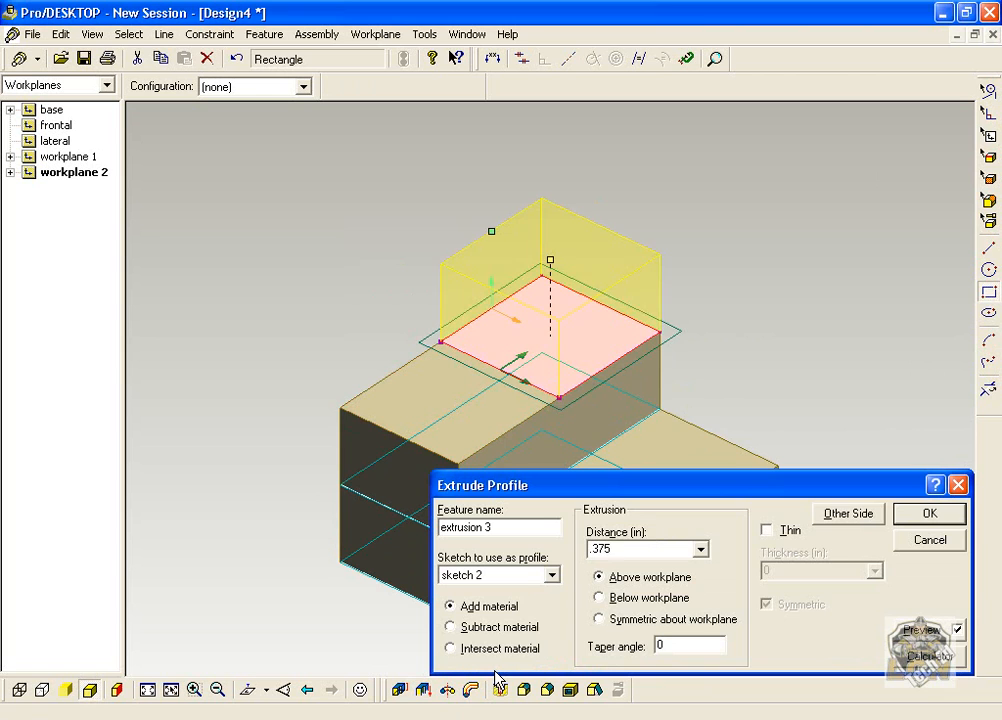
key("Return")
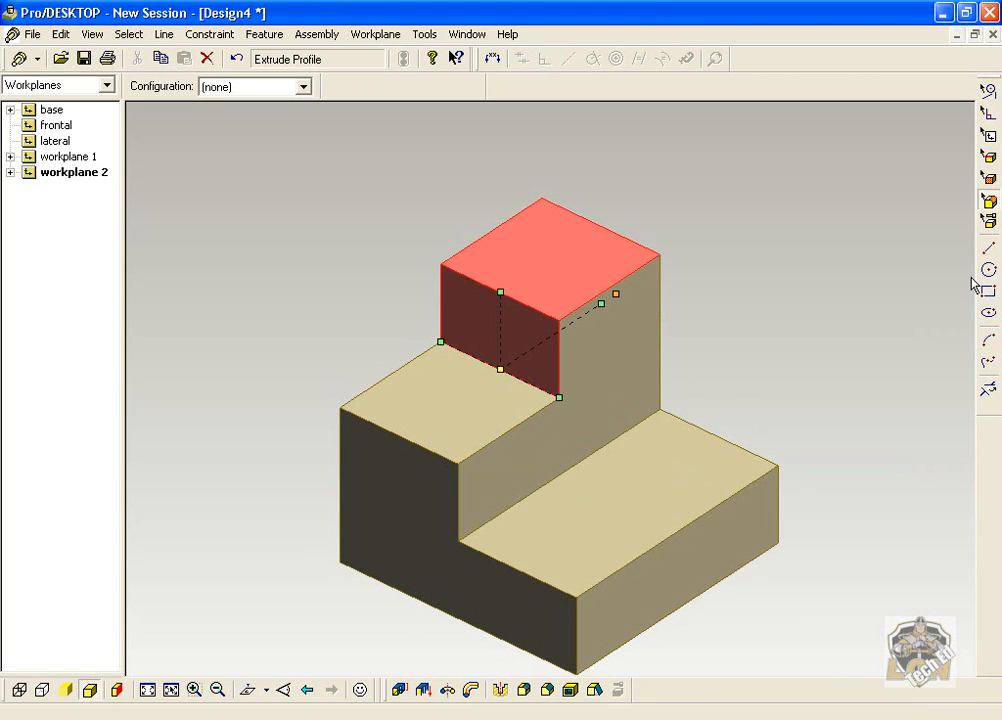
Create a new sketch on its own workplane on the front face of the uppermost block.
left_click(989, 178)
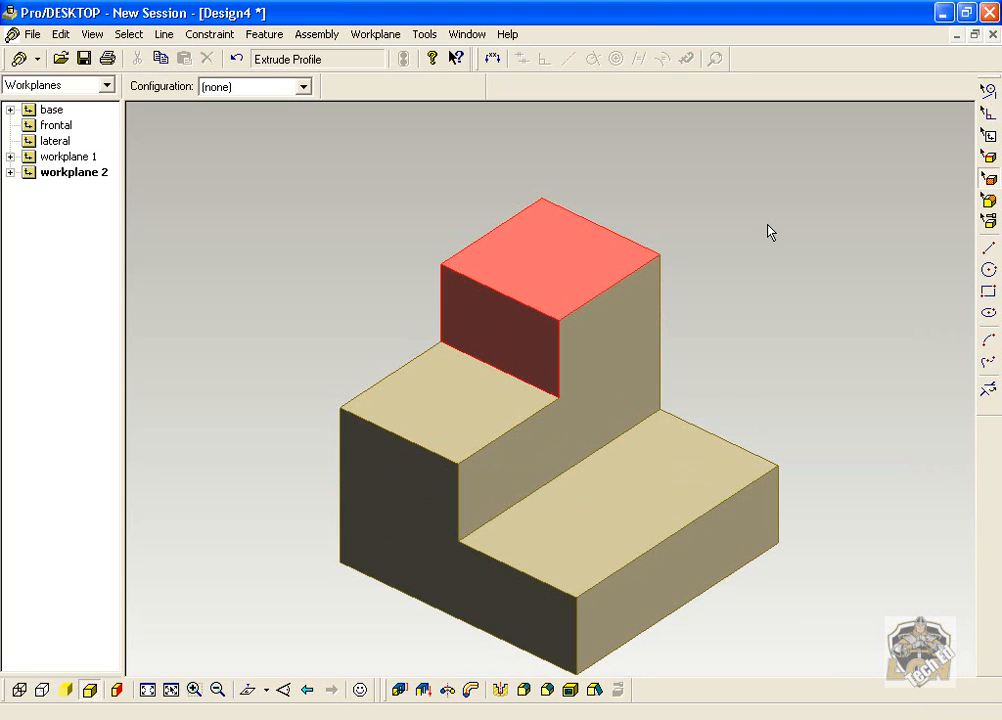
left_click(536, 320)
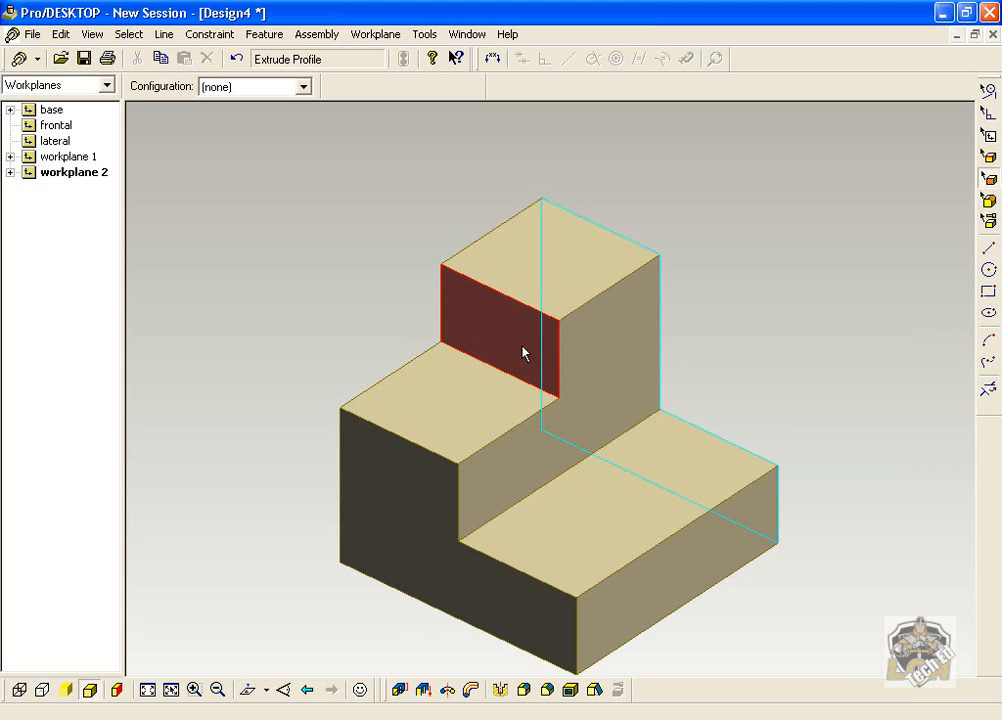
right_click(535, 348)
left_click(588, 452)
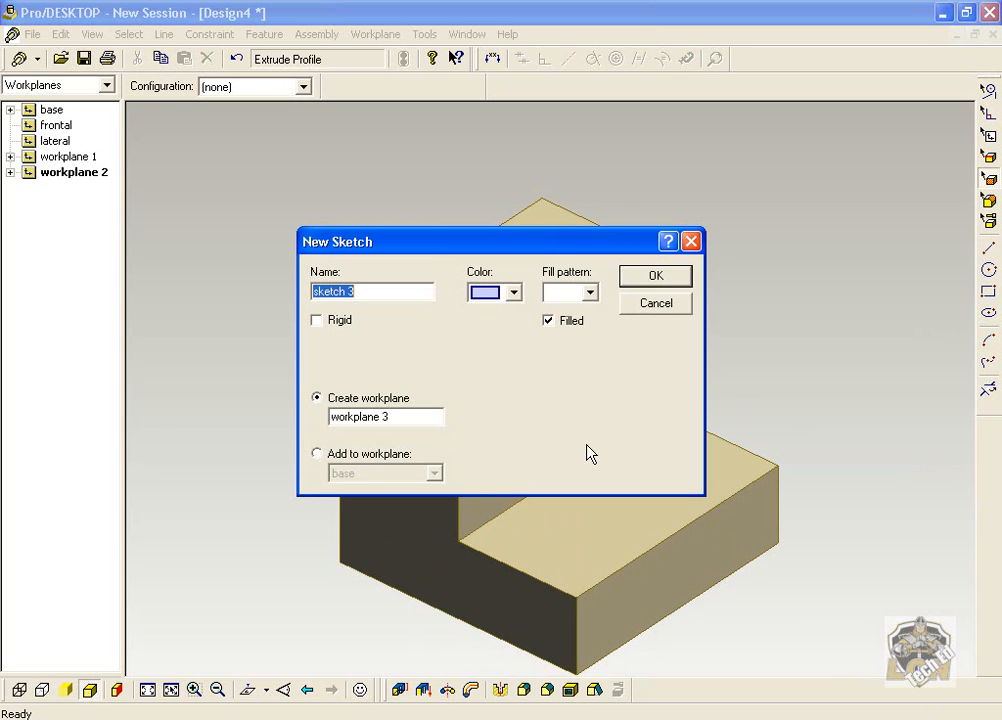
left_click(656, 281)
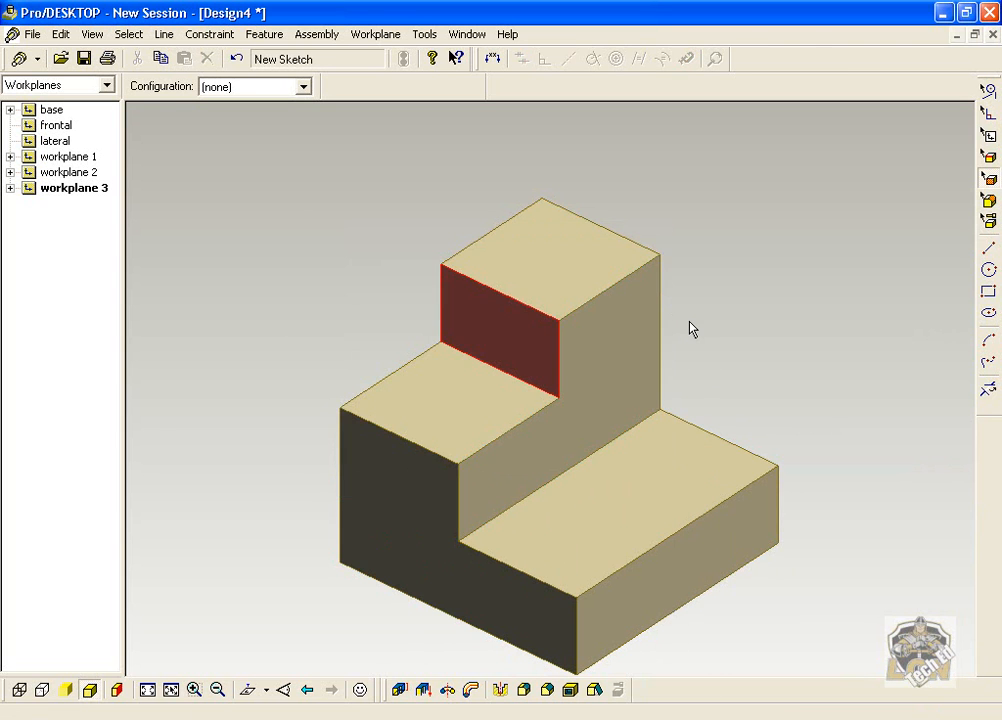
Sketch a short vertical construction line up from the face's lower corner, on the side above the lowest step.
scroll(480, 370, "up", 2)
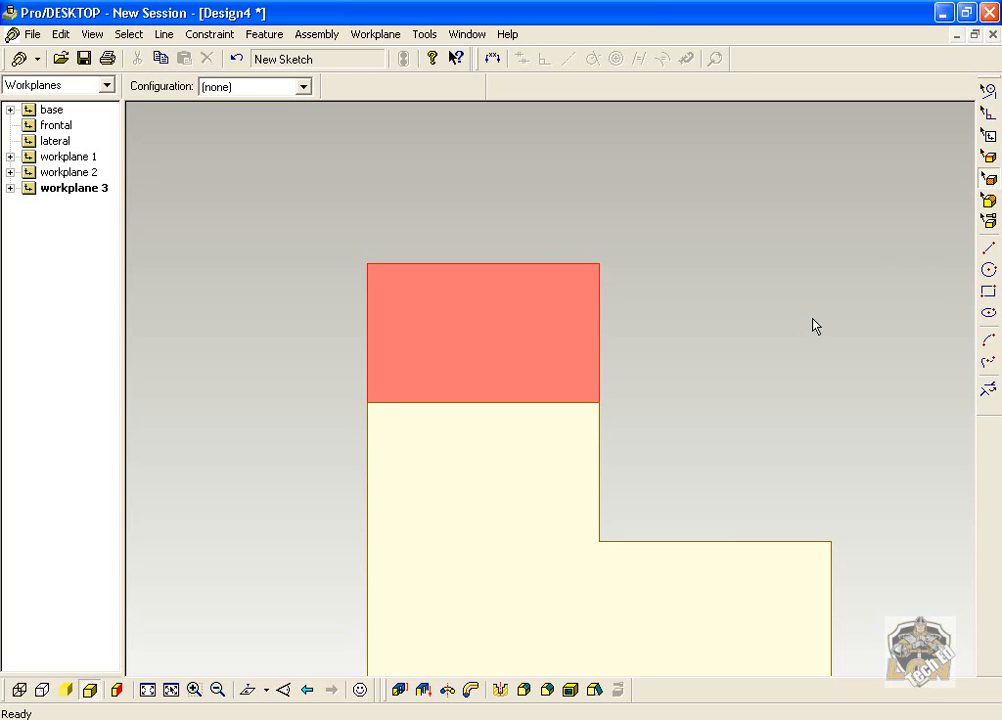
left_click(992, 251)
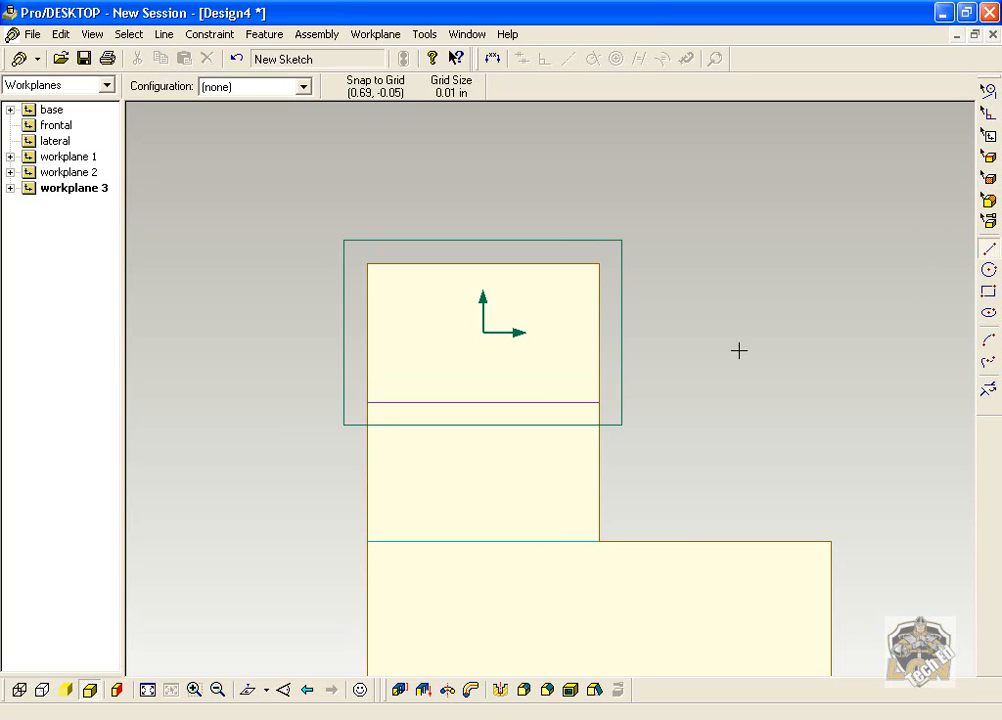
left_click_drag(598, 402, 599, 385)
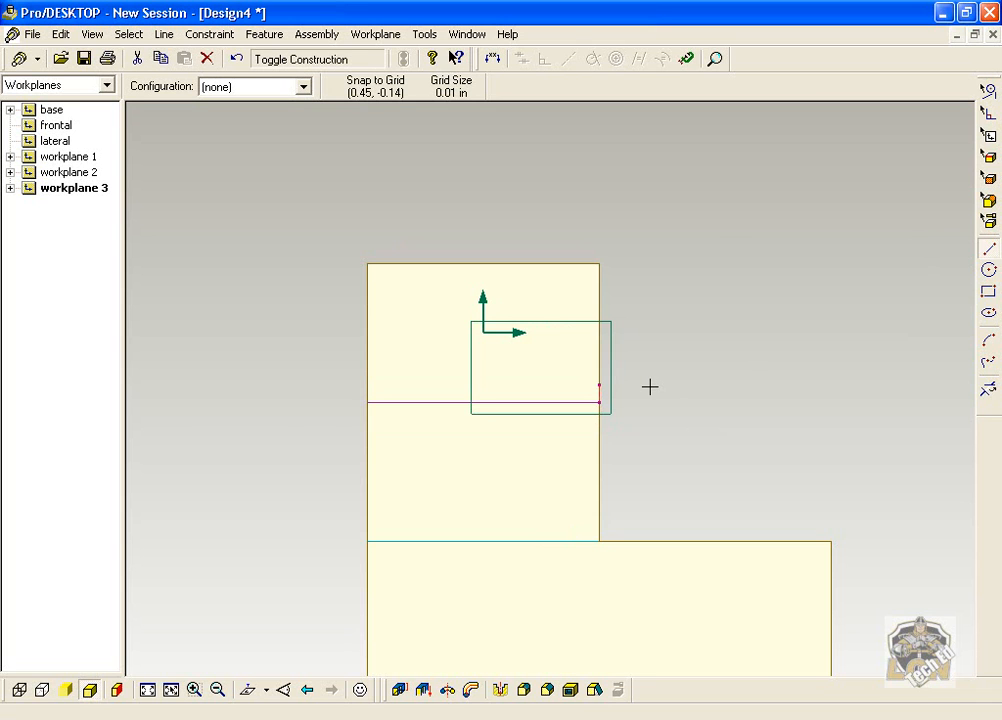
Dimension the vertical construction line and set its length to 1/16 in.
scroll(599, 391, "up", 5)
scroll(600, 393, "up", 3)
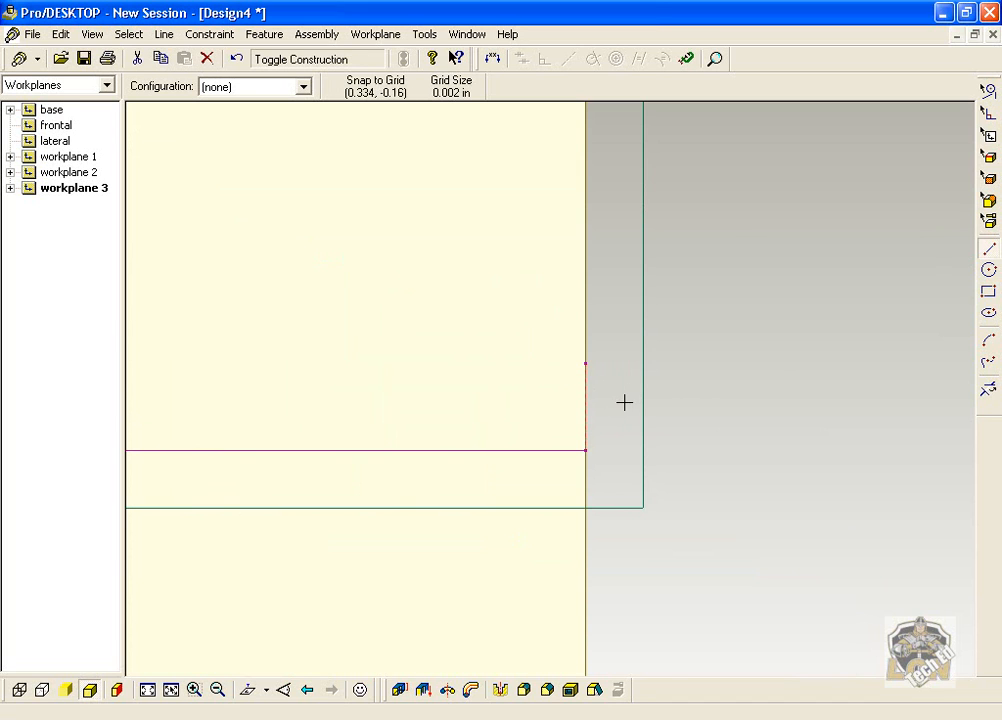
left_click(494, 60)
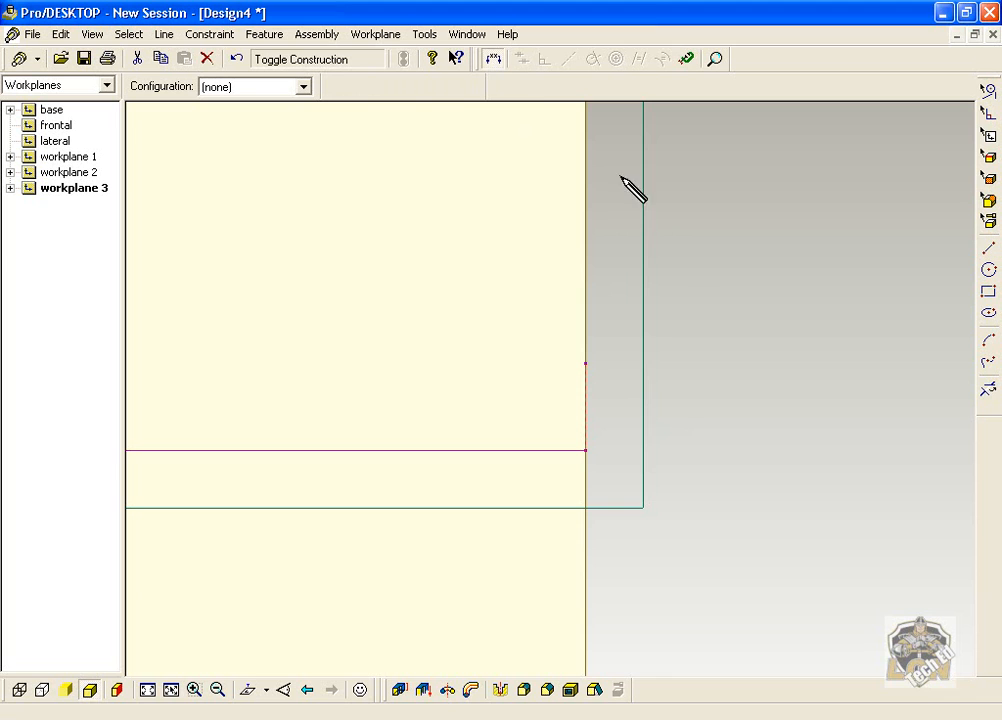
left_click(587, 420)
left_click(720, 418)
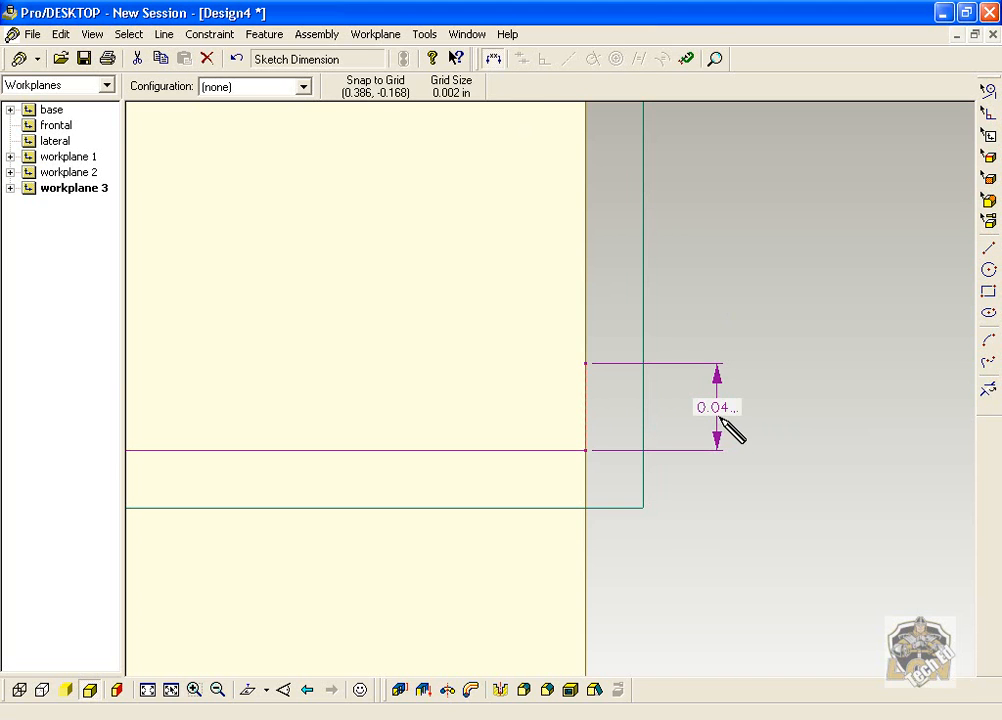
double_click(720, 410)
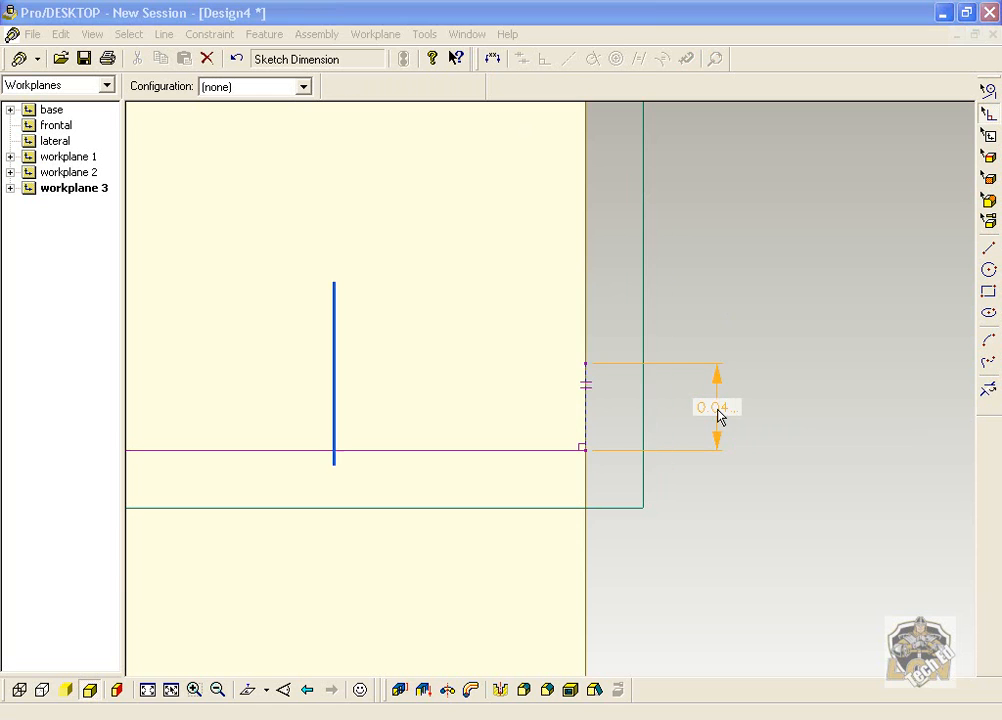
type("1/16")
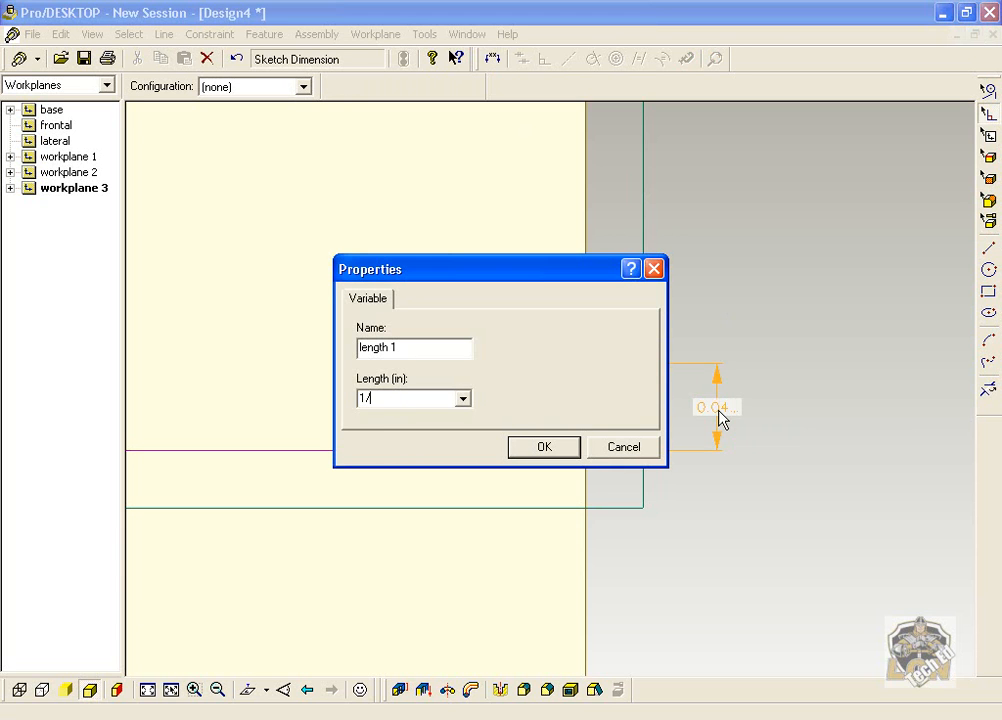
left_click(557, 447)
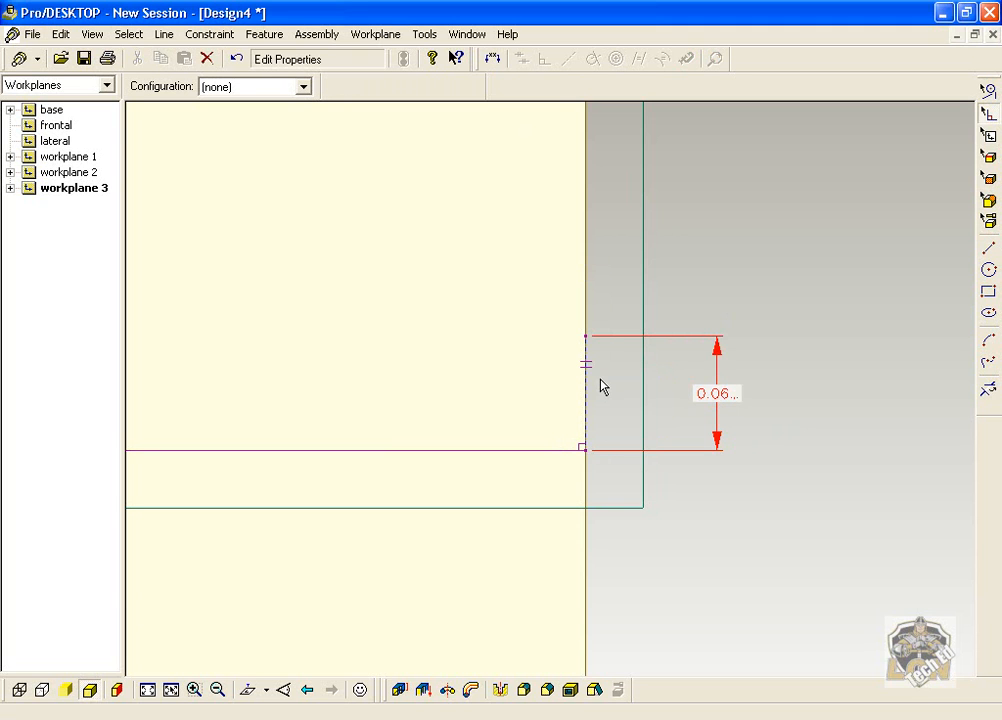
Sketch a closed triangle joining the construction line's upper end, the midpoint of the face's upper edge and the adjacent upper corner.
scroll(603, 387, "down", 3)
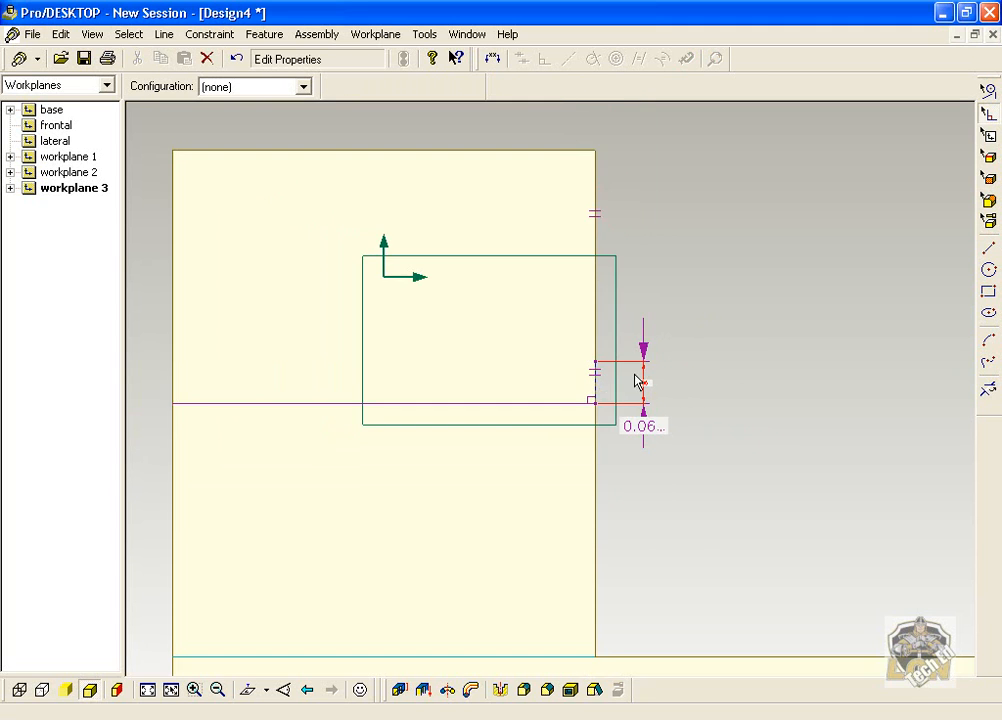
left_click(987, 251)
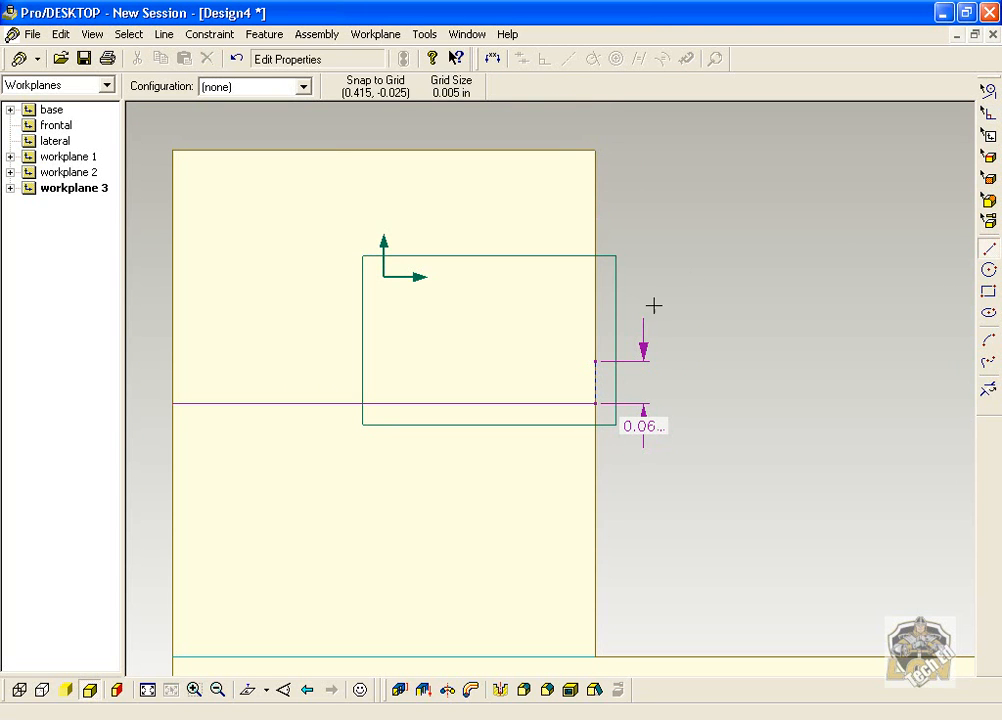
mouse_move(595, 361)
left_mouse_down()
mouse_move(526, 302)
mouse_move(447, 206)
mouse_move(375, 148)
mouse_move(519, 159)
mouse_move(591, 151)
left_mouse_up()
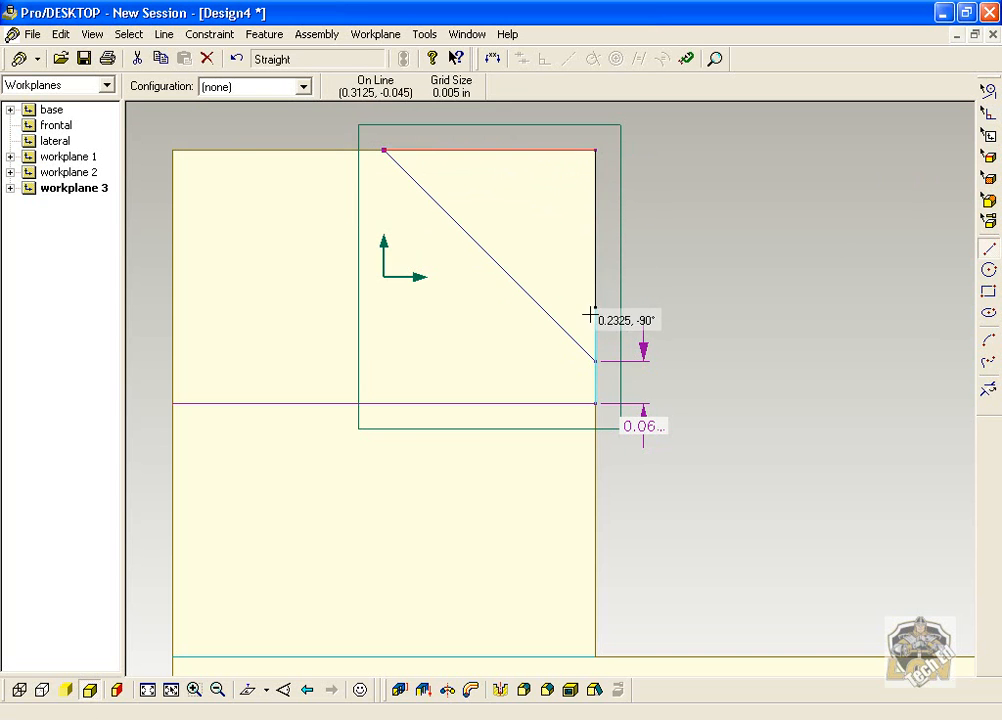
left_click(595, 360)
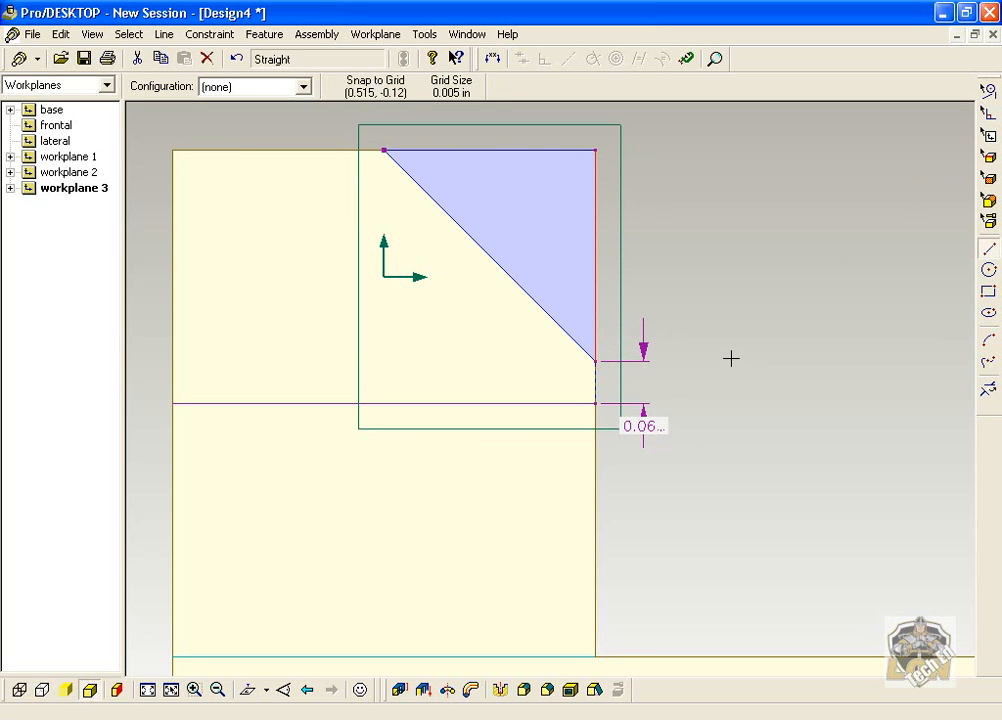
Extrude the triangle 0.795 in below the workplane, subtracting material to cut the slanted face.
middle_click_drag(740, 347, 682, 358)
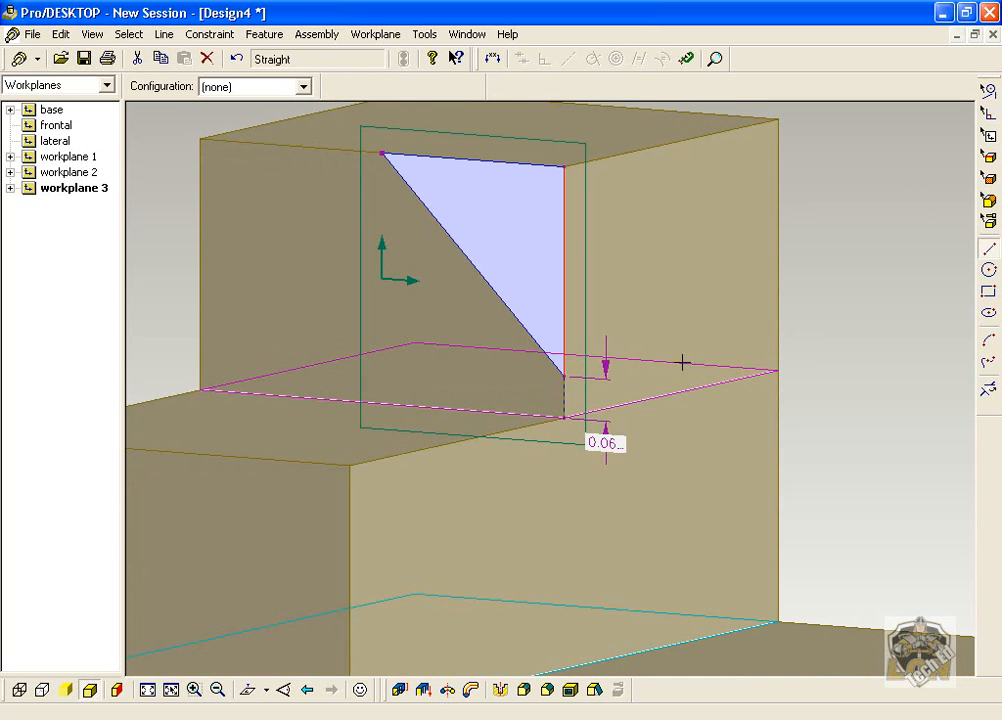
left_click(400, 690)
left_click_drag(473, 266, 757, 260)
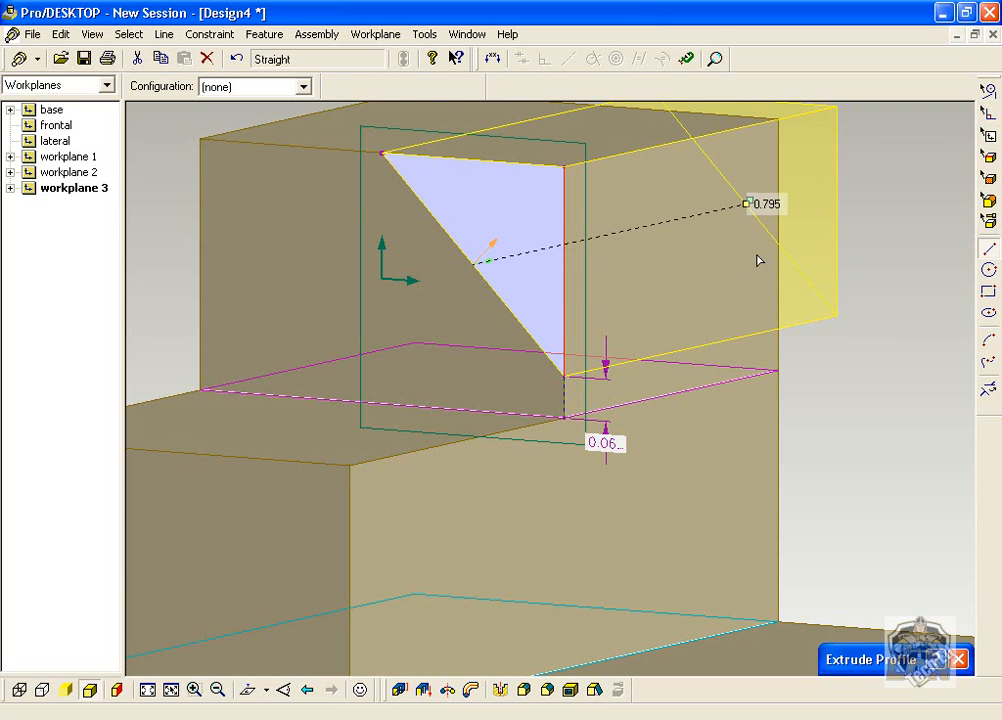
mouse_move(871, 662)
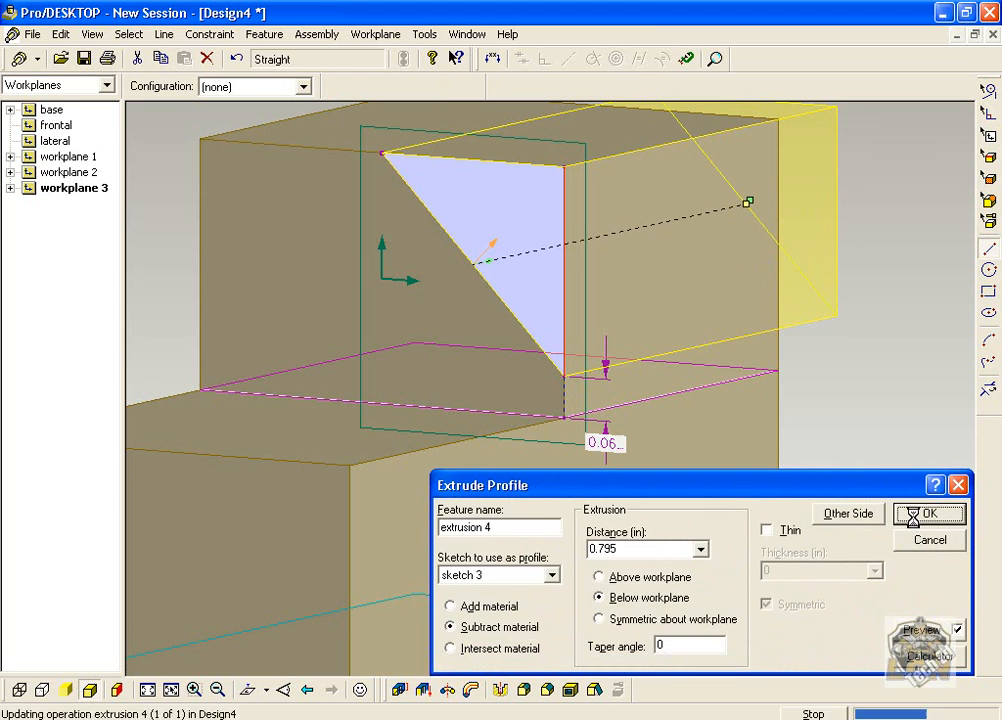
left_click(916, 522)
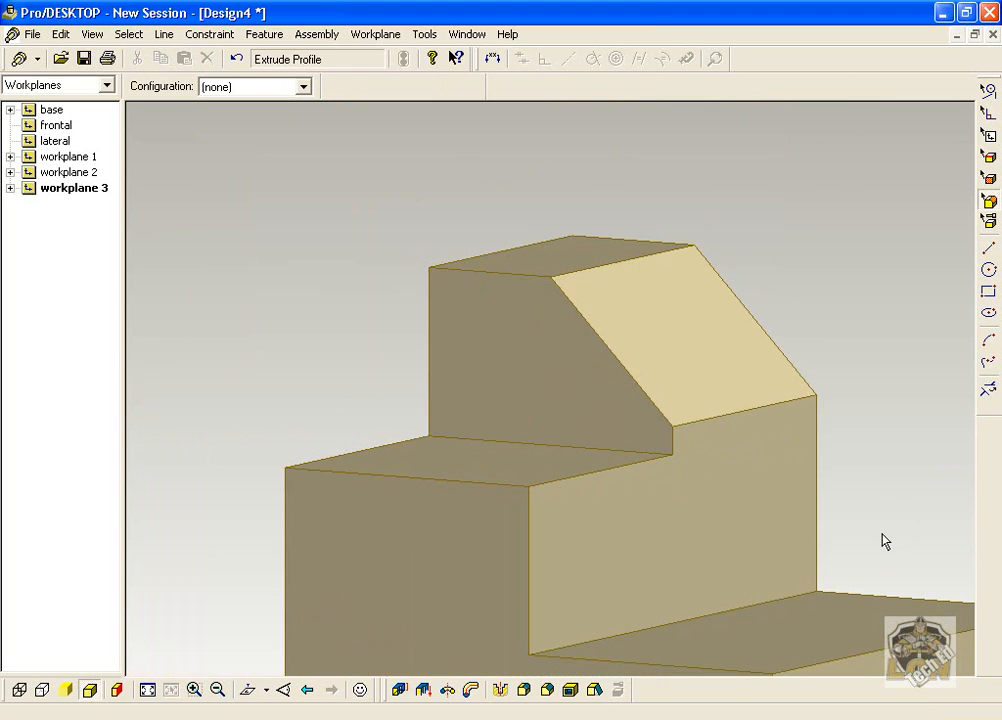
Create a new sketch on its own workplane on the flat top face beside the slant.
middle_click_drag(877, 537, 798, 503)
mouse_move(810, 449)
middle_mouse_down()
mouse_move(812, 467)
mouse_move(874, 465)
mouse_move(806, 462)
middle_mouse_up()
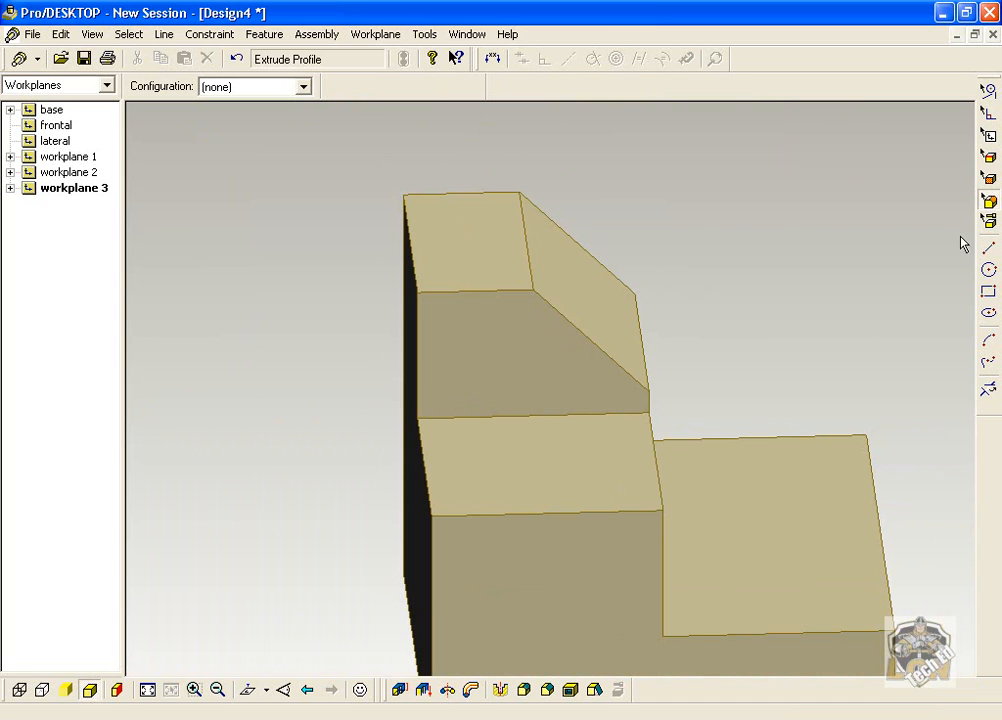
left_click(487, 208)
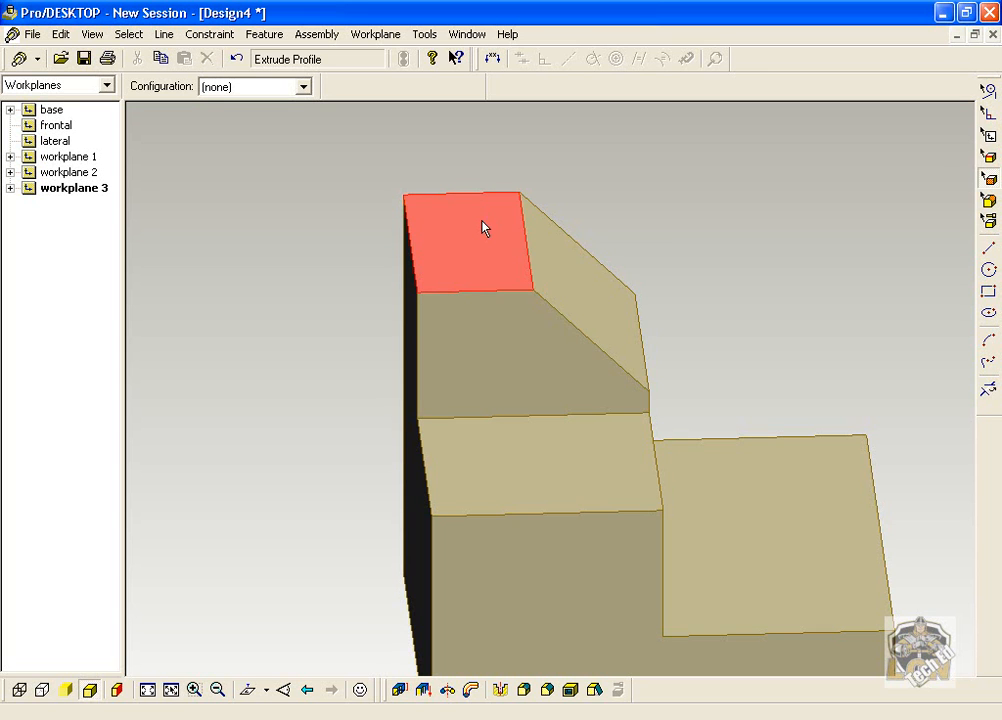
right_click(483, 228)
left_click(527, 322)
left_click(651, 285)
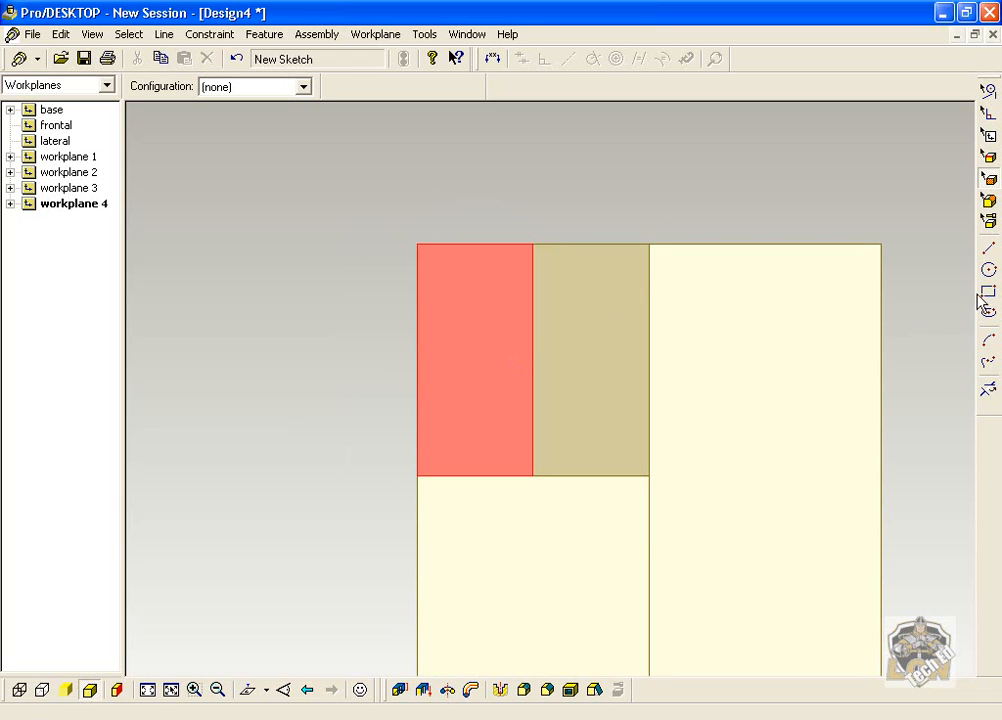
Sketch two construction lines from the midpoint of the top face's outer long edge to the two corners on the slant side.
left_click(988, 248)
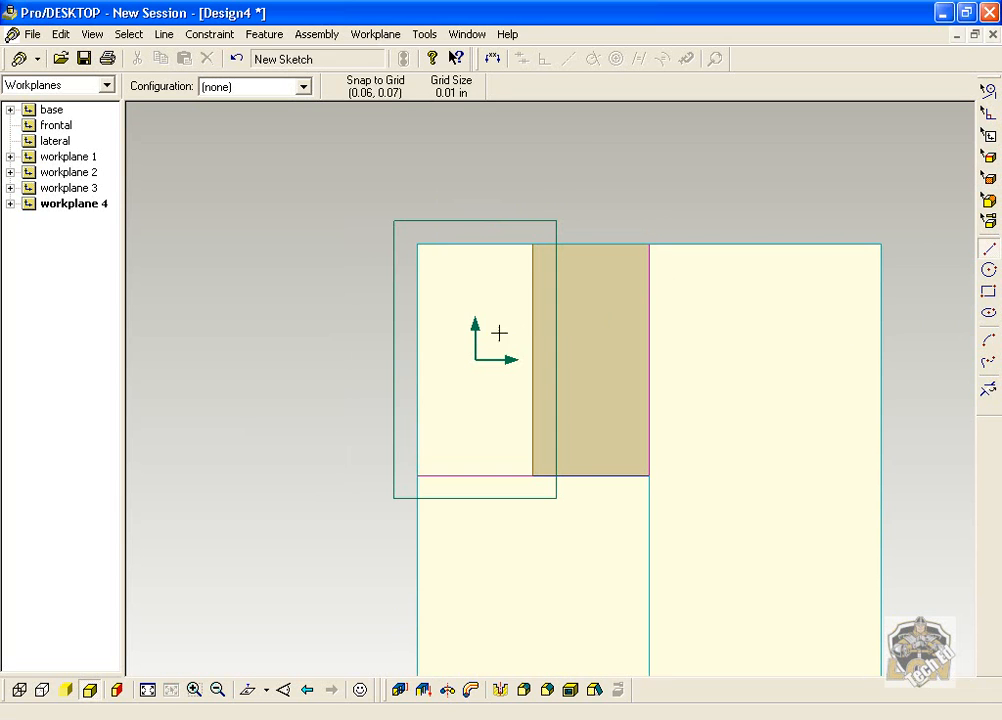
mouse_move(509, 261)
left_mouse_down()
mouse_move(416, 366)
mouse_move(441, 376)
mouse_move(536, 466)
mouse_move(532, 475)
left_mouse_up()
key("ctrl+t")
key("ctrl+t")
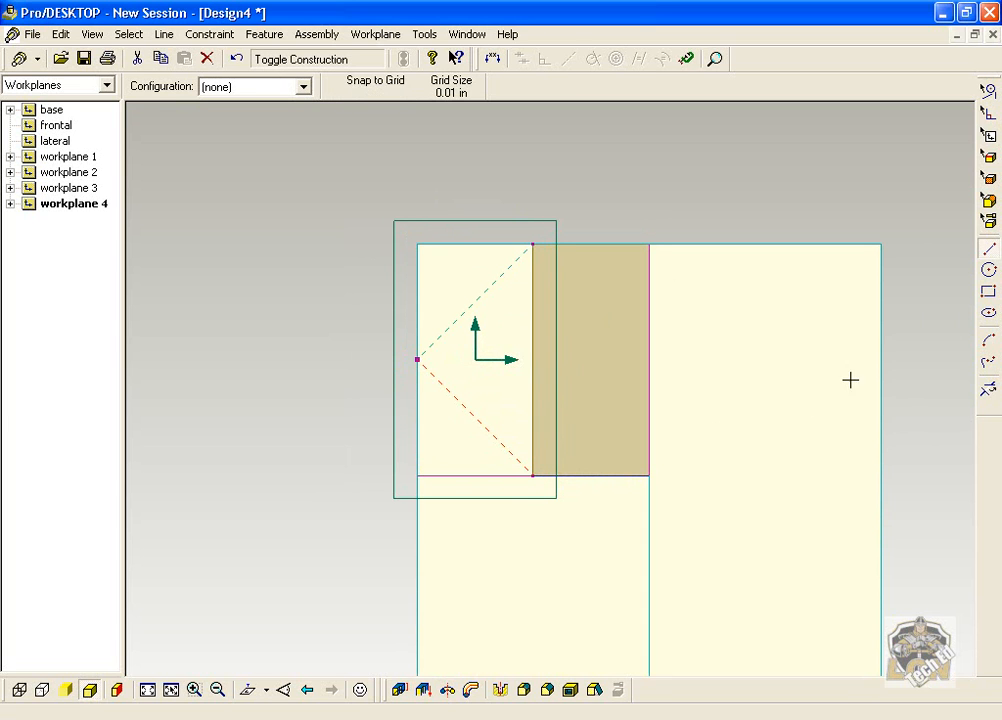
Sketch two 0.2 in diameter circles centred on the midpoints of the two diagonal construction lines.
left_click(989, 269)
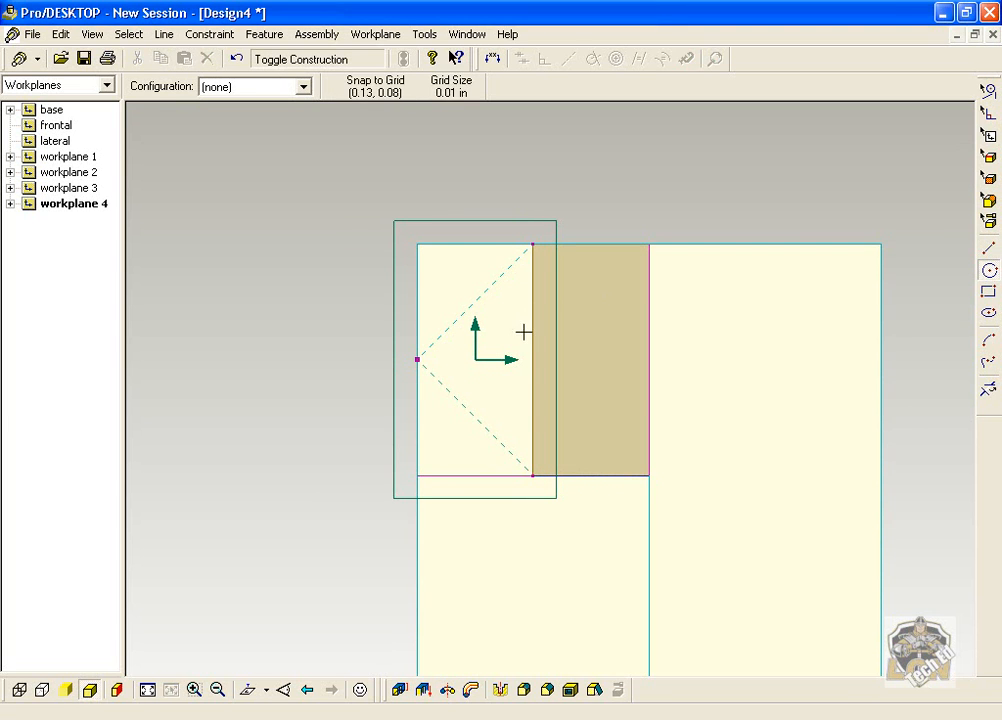
middle_click_drag(528, 331, 512, 315)
scroll(490, 296, "up", 3)
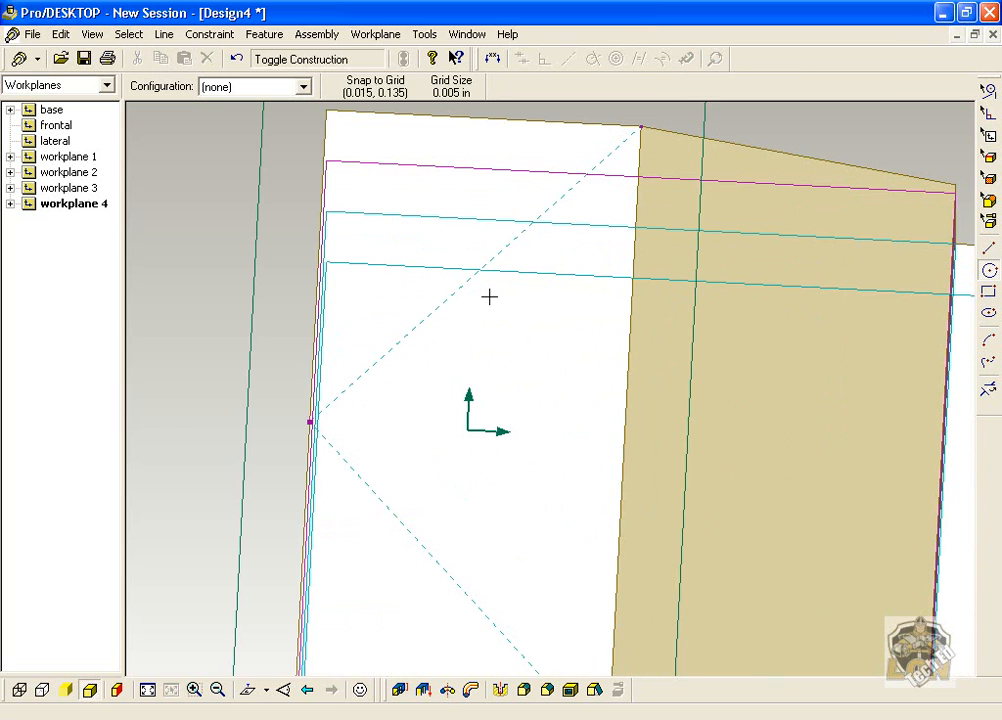
key("shift+w")
left_click_drag(450, 374, 478, 465)
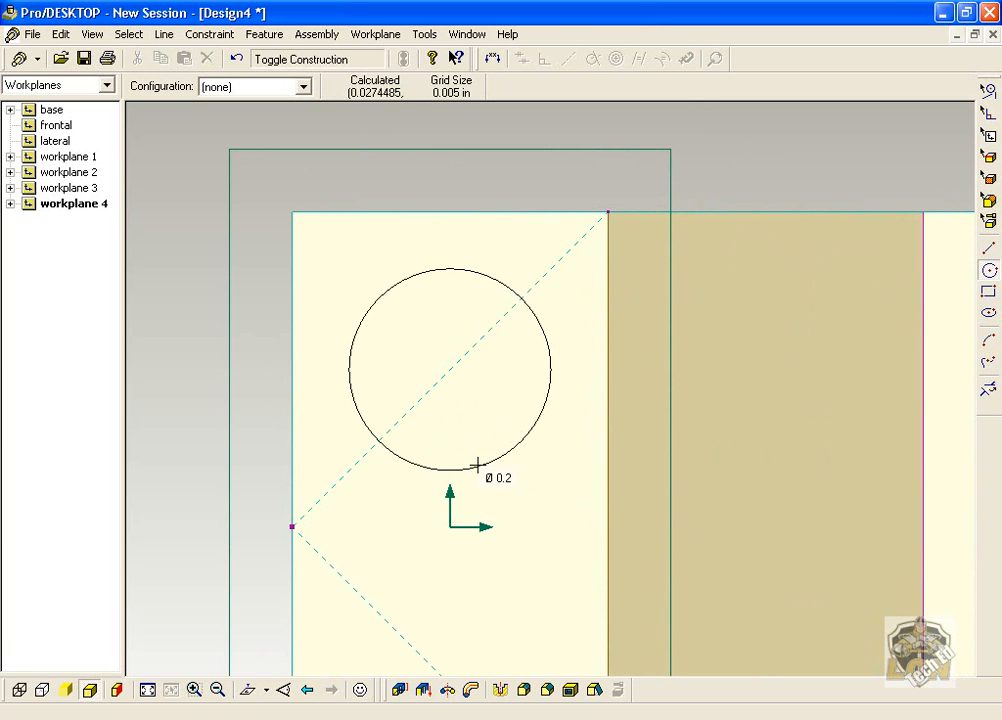
left_click_drag(478, 465, 469, 459)
mouse_move(521, 506)
middle_mouse_down()
mouse_move(501, 483)
mouse_move(508, 490)
mouse_move(528, 472)
mouse_move(575, 277)
middle_mouse_up()
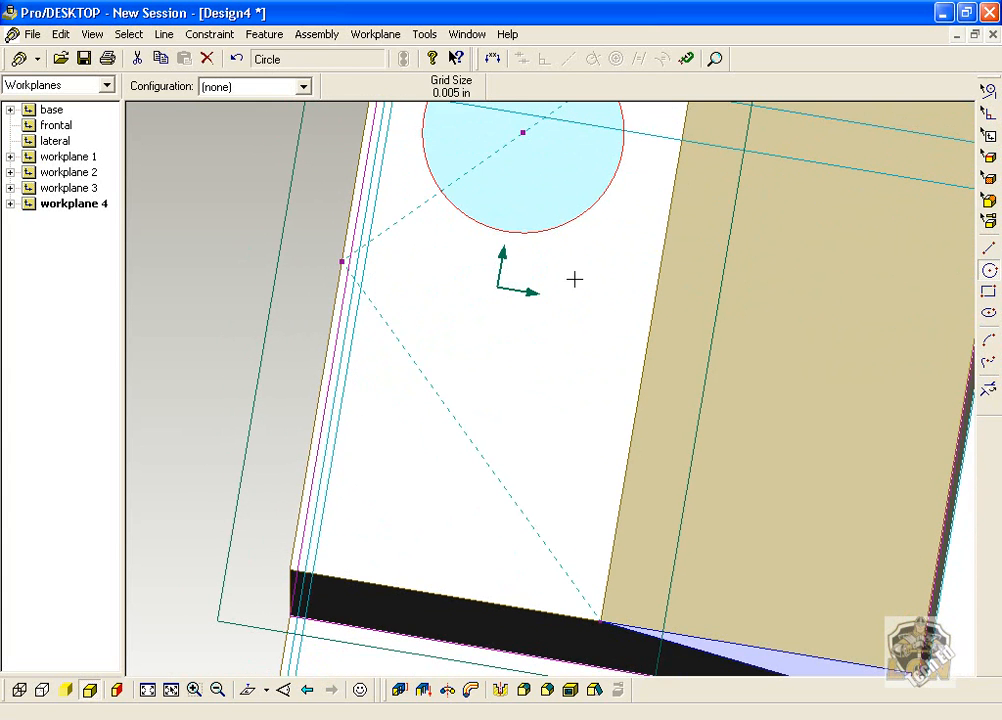
left_click(467, 438)
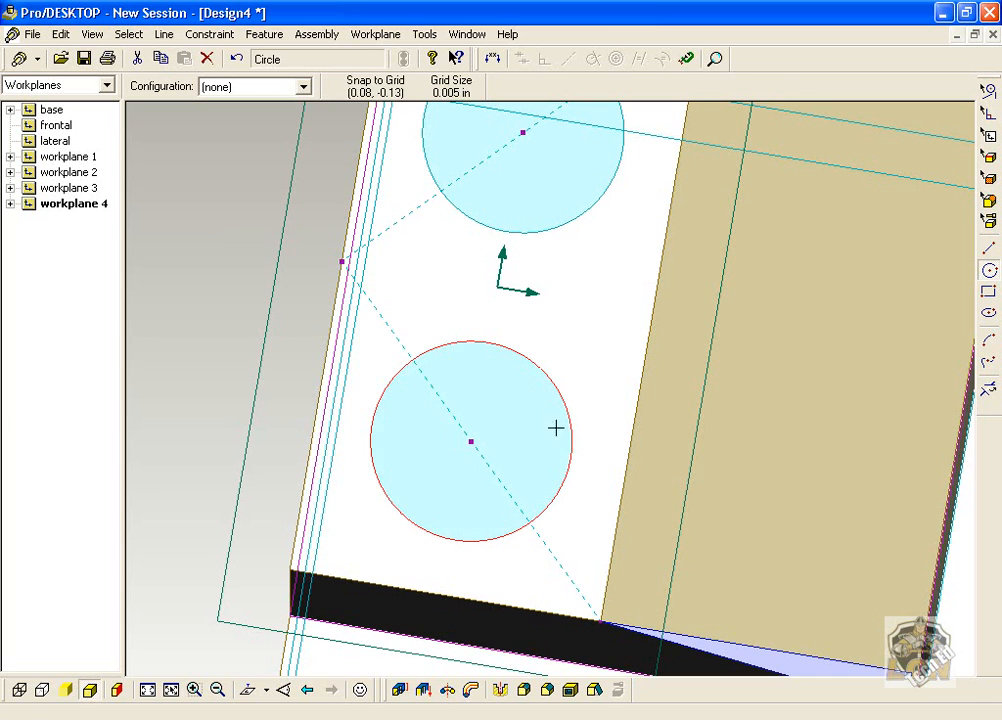
scroll(585, 323, "down", 1)
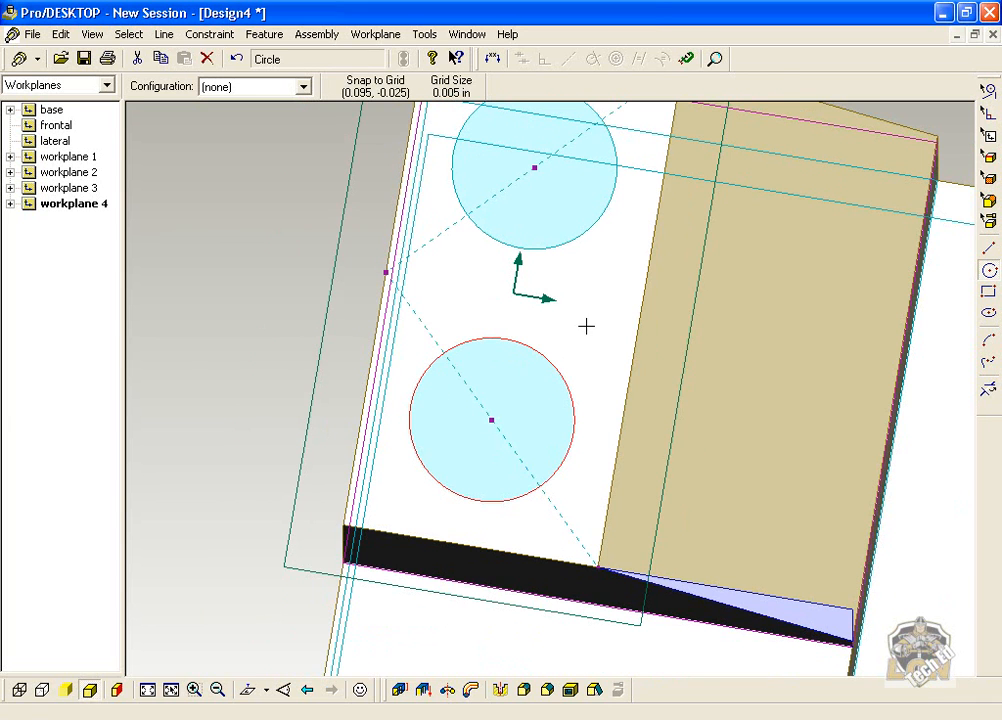
Extrude both circles 1/16 in above the workplane, adding material to form two round studs.
middle_click_drag(628, 409, 506, 330)
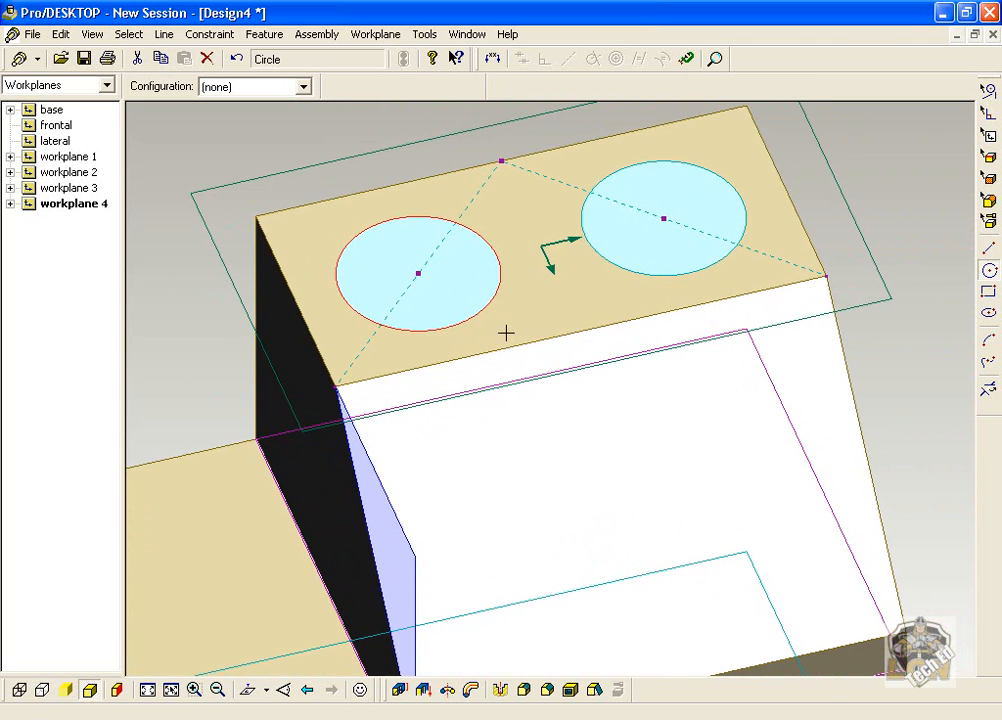
scroll(511, 333, "down", 1)
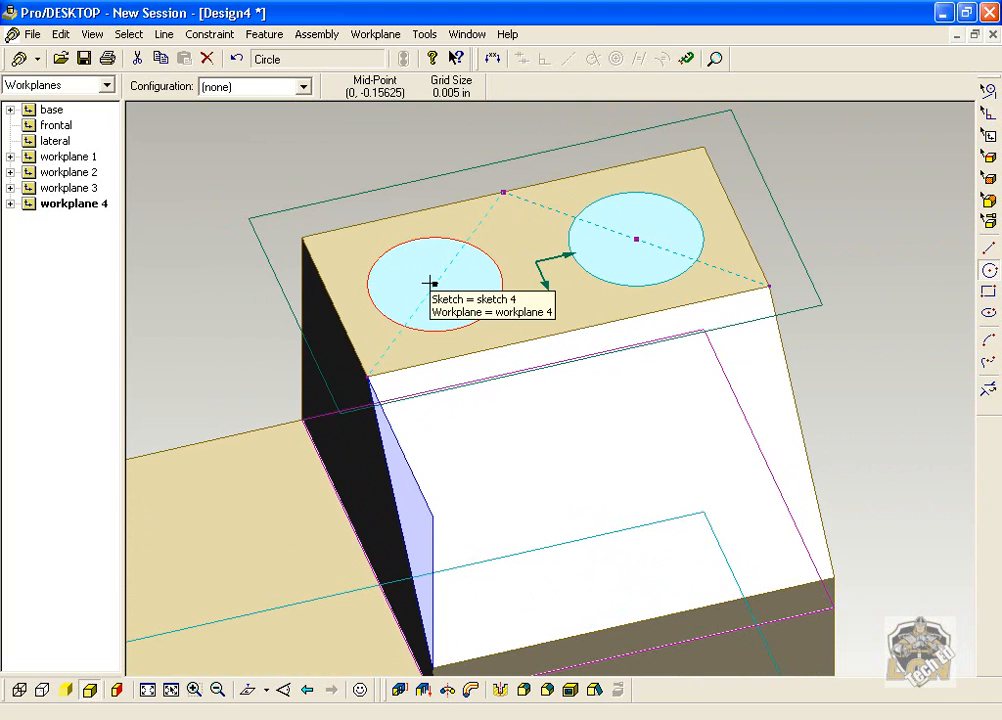
left_click(399, 691)
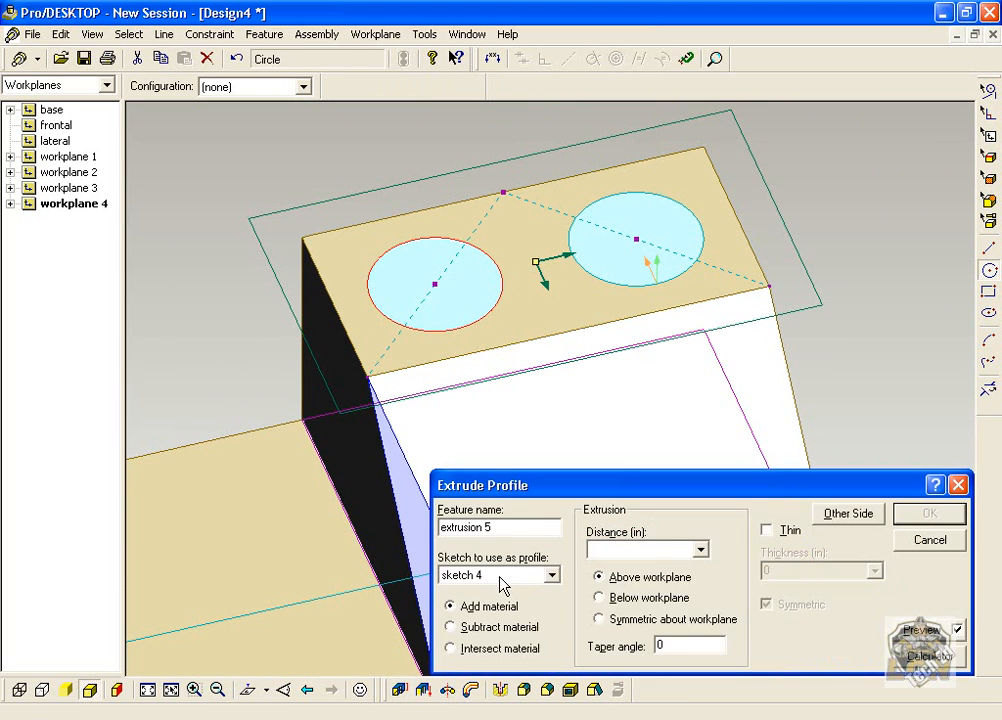
type("1/16")
left_click(931, 524)
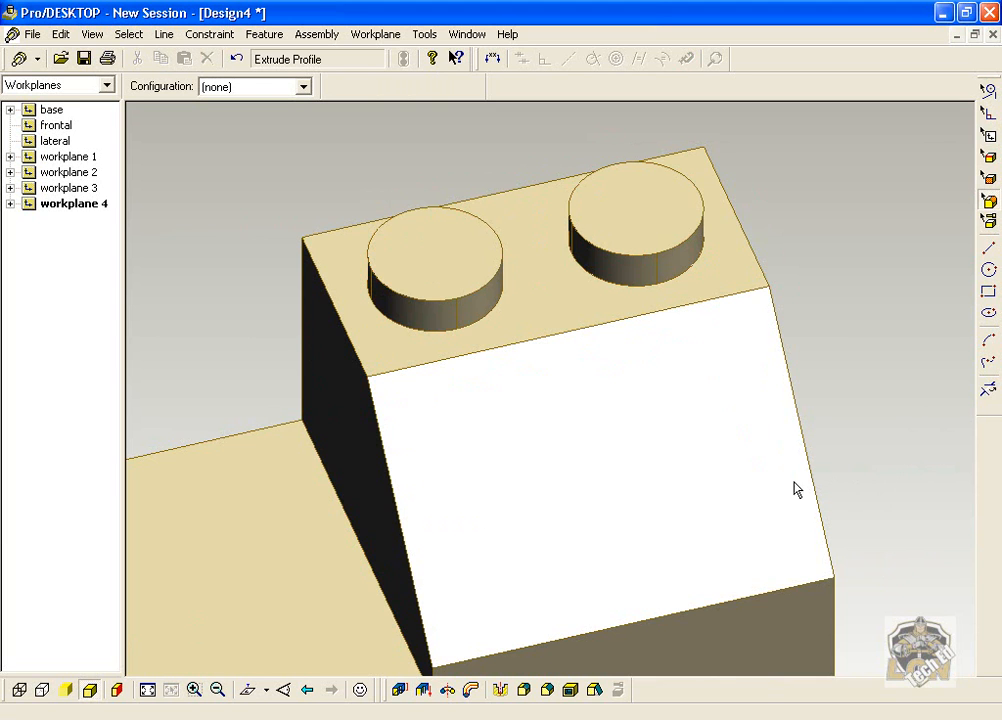
scroll(632, 499, "down", 3)
middle_click_drag(502, 496, 543, 405)
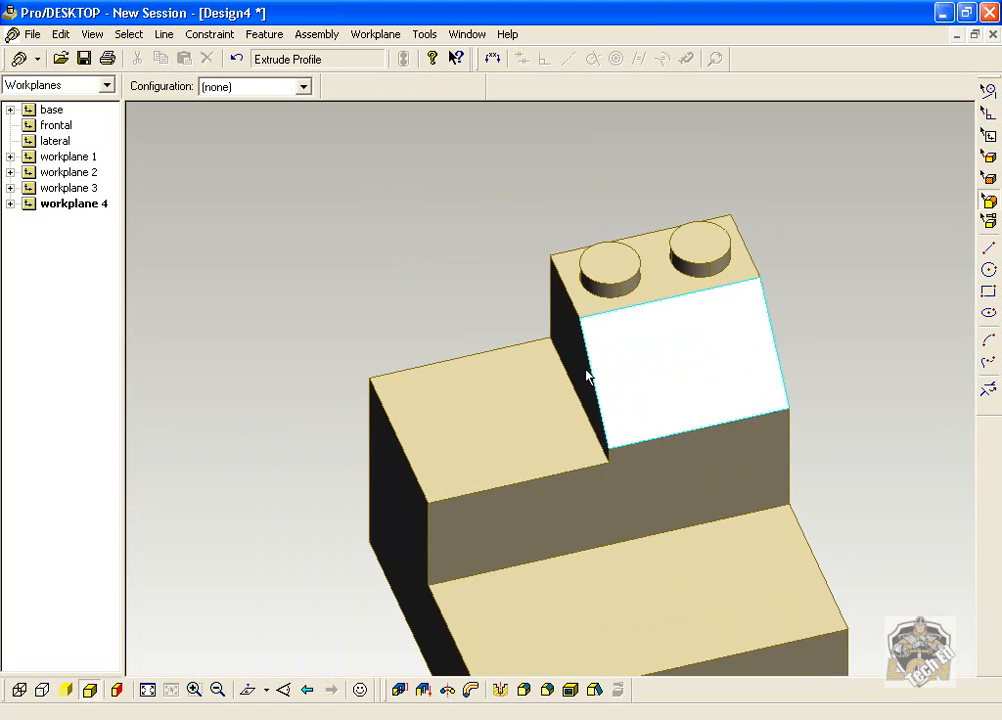